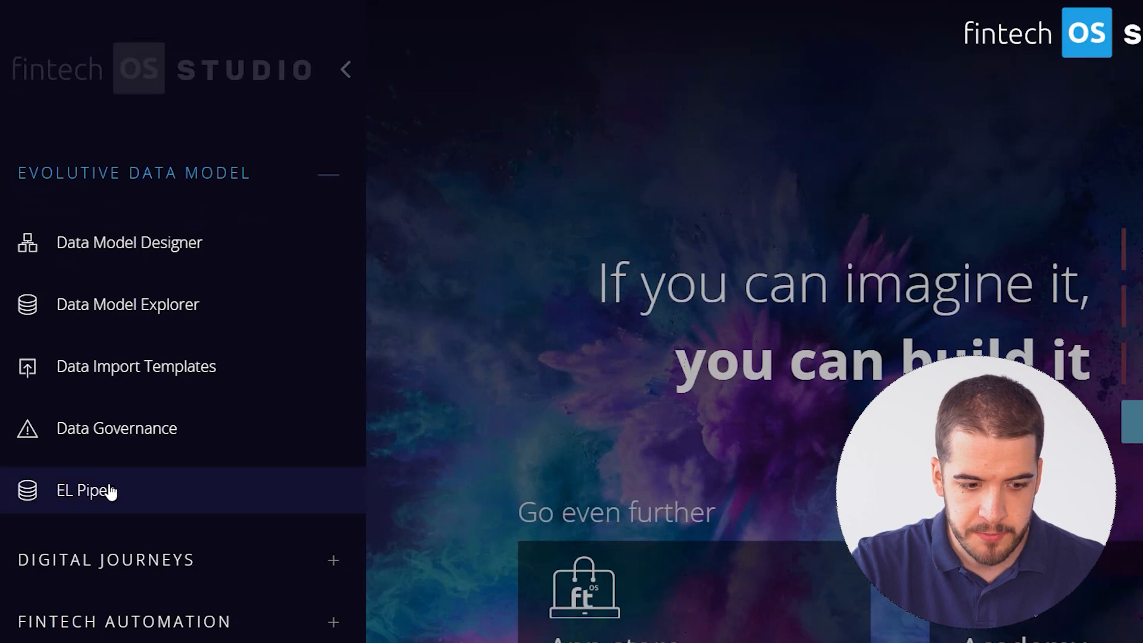
# Open the EL Pipes Connections list and scroll down to the Add Connection source tiles.
pyautogui.click(159, 491)
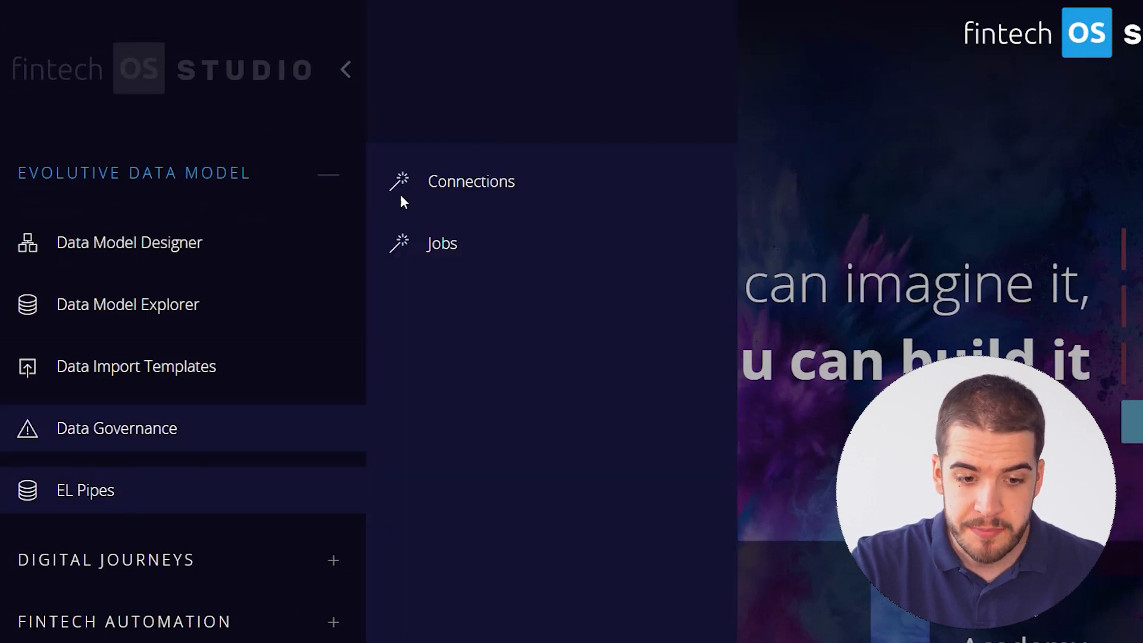
pyautogui.click(494, 190)
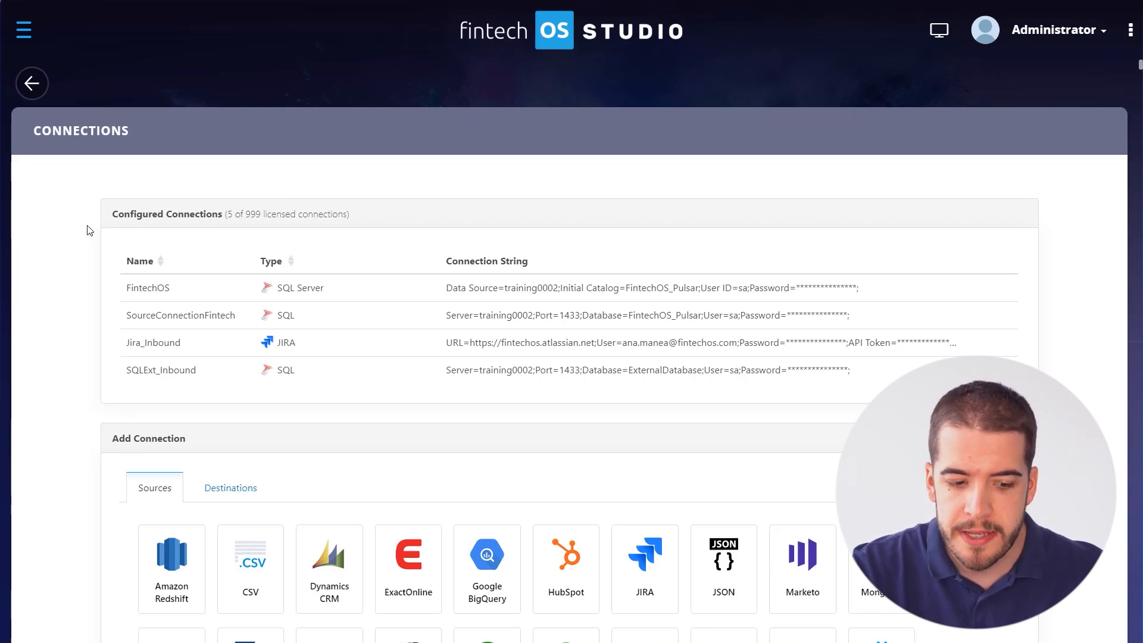
pyautogui.scroll(-5, 90, 231)
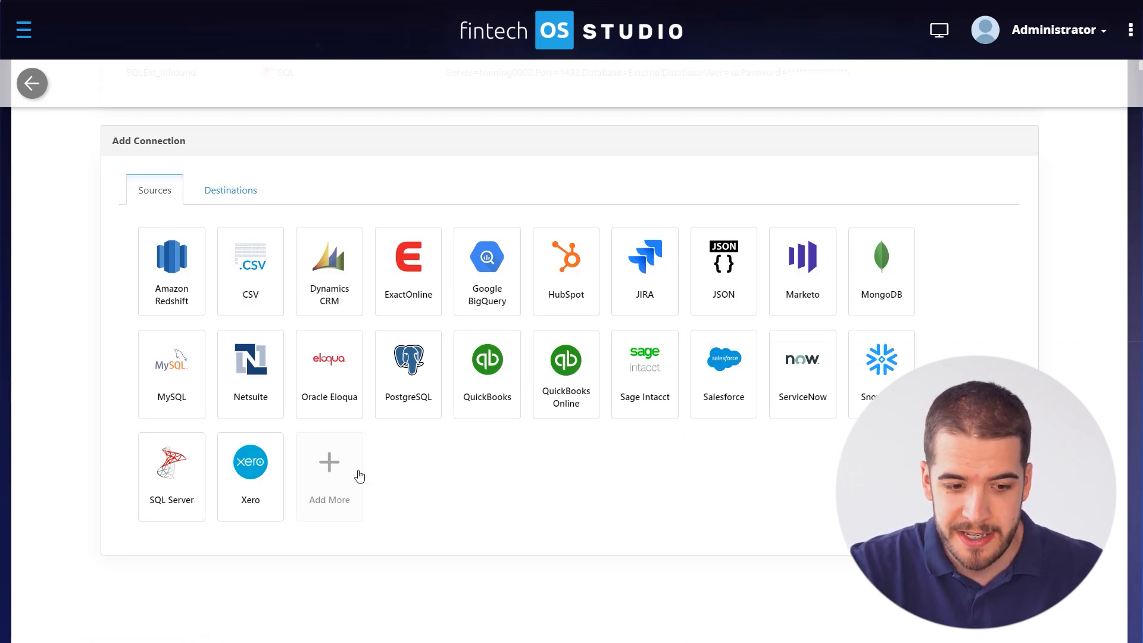
pyautogui.click(340, 471)
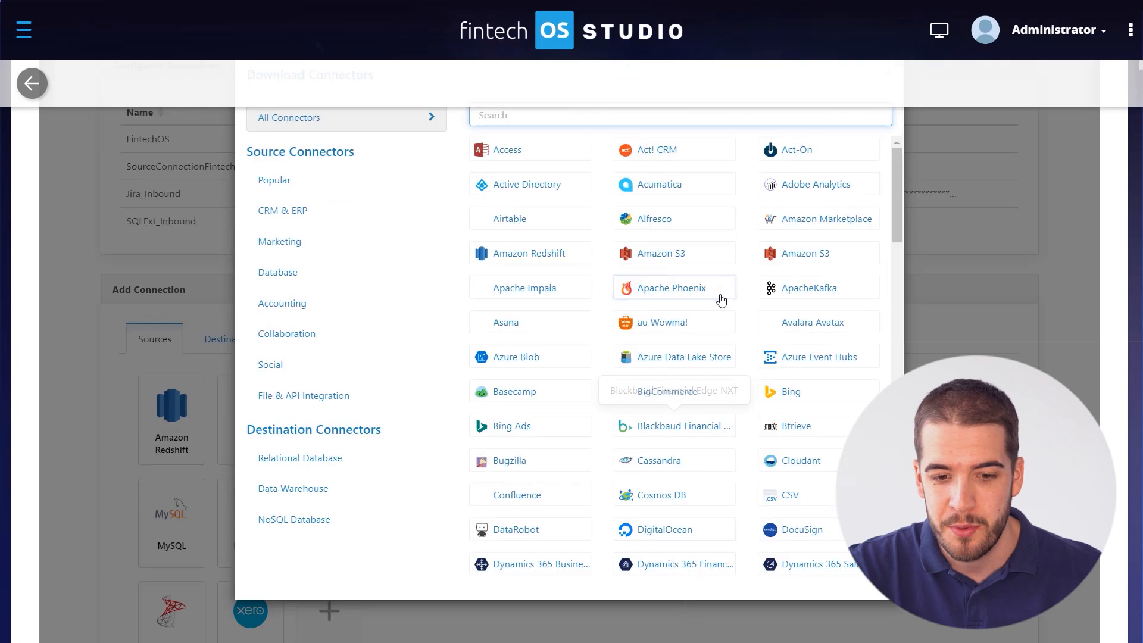
pyautogui.scroll(-9, 718, 290)
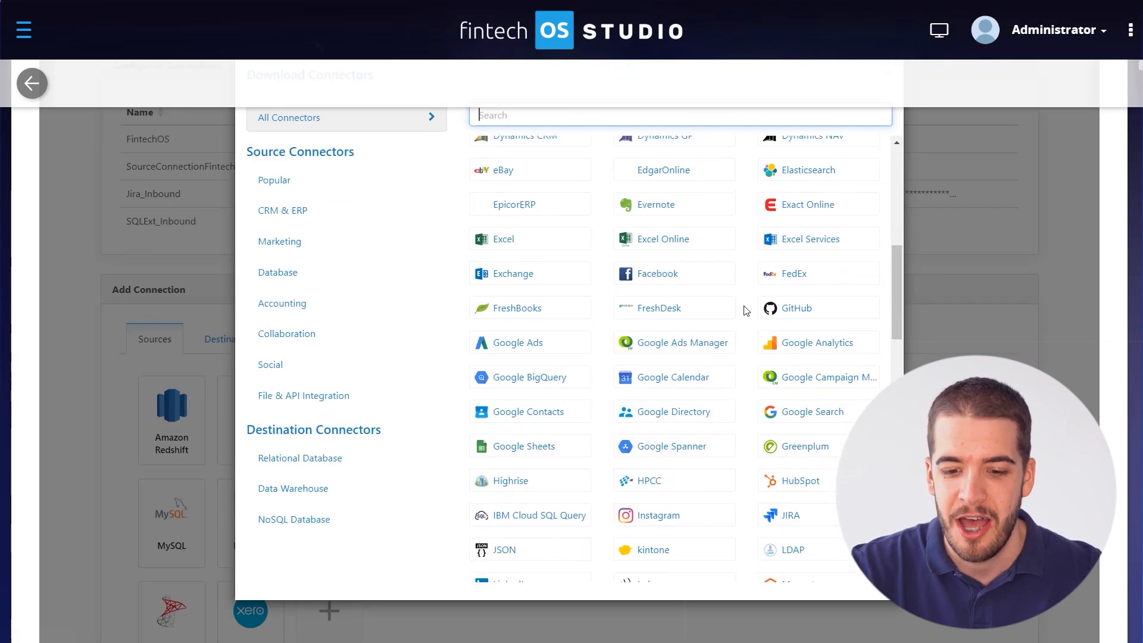
pyautogui.scroll(-12, 751, 307)
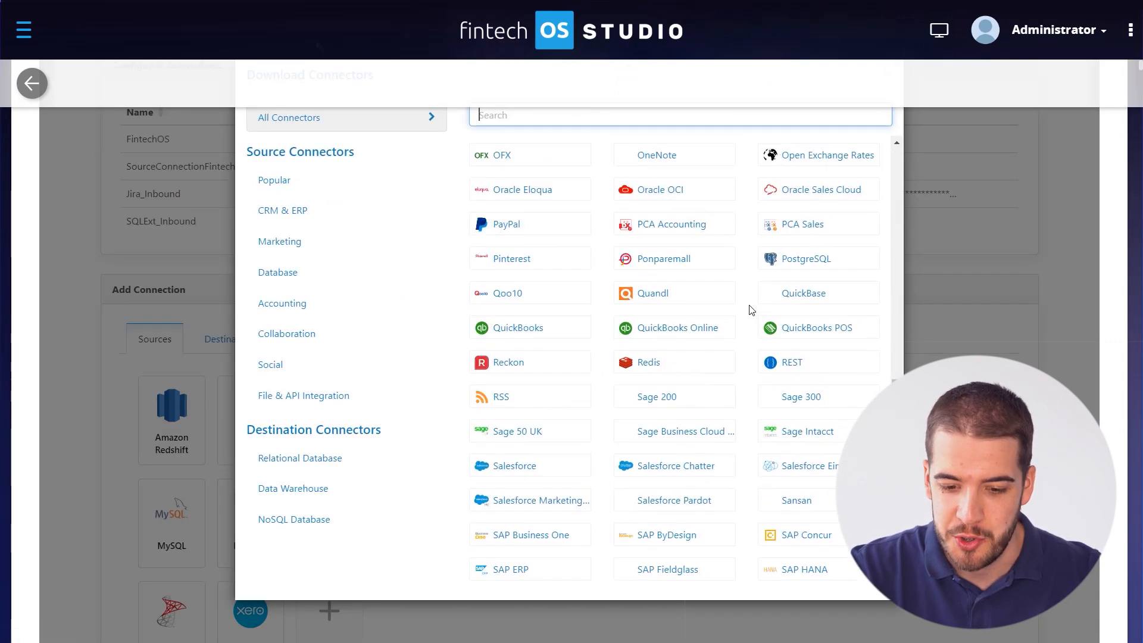
pyautogui.scroll(-9, 744, 322)
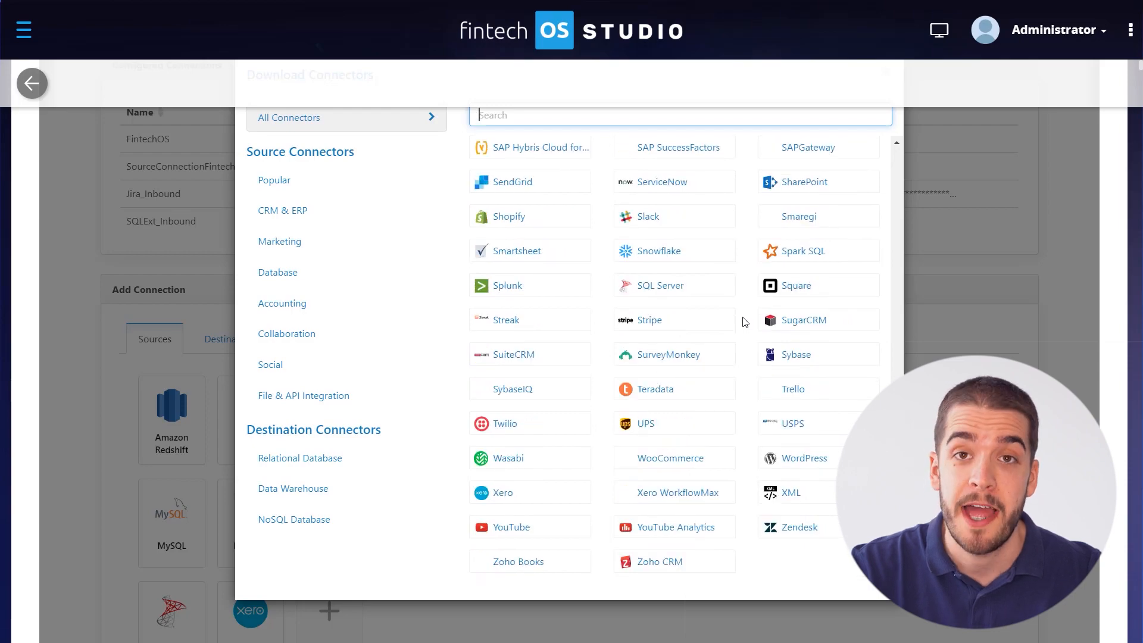
pyautogui.scroll(20, 743, 322)
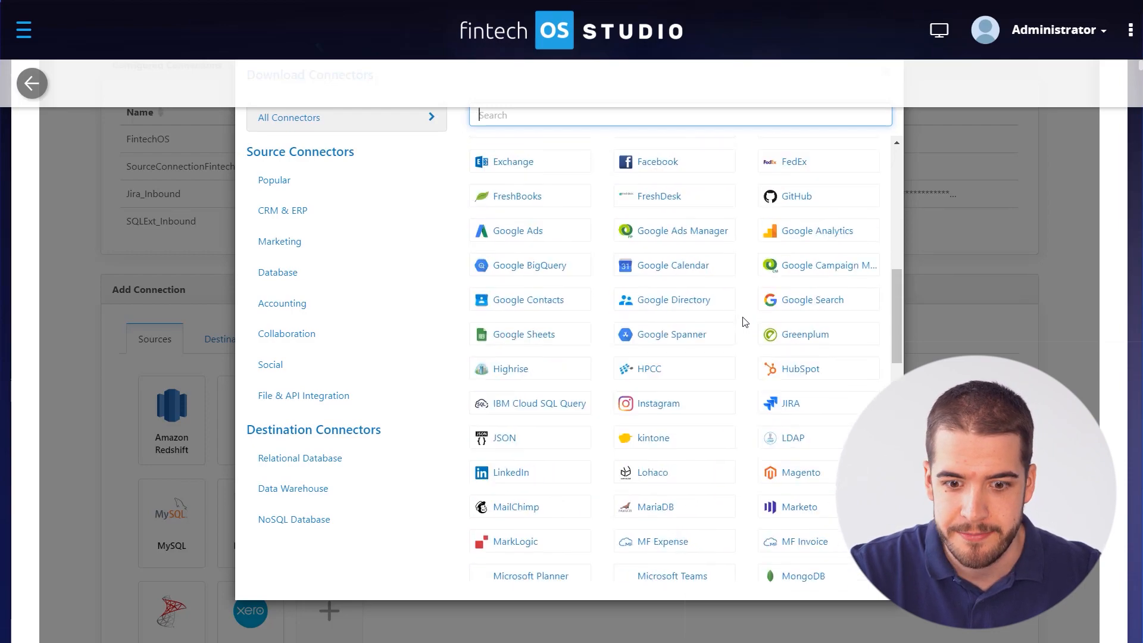
pyautogui.scroll(5, 744, 322)
pyautogui.scroll(-10, 744, 324)
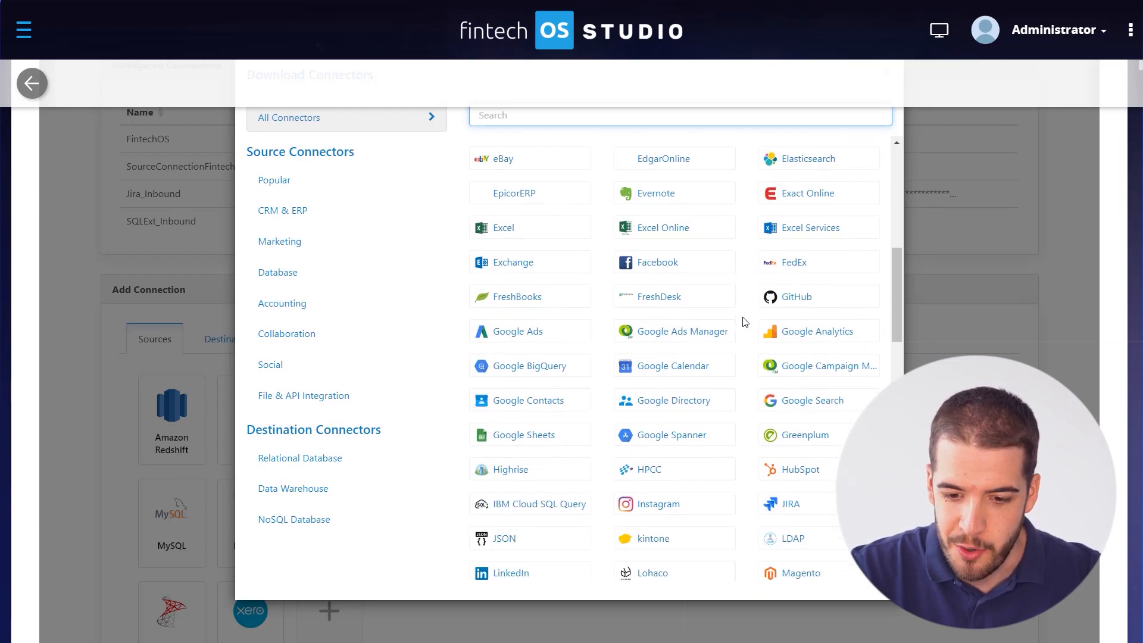
pyautogui.click(941, 340)
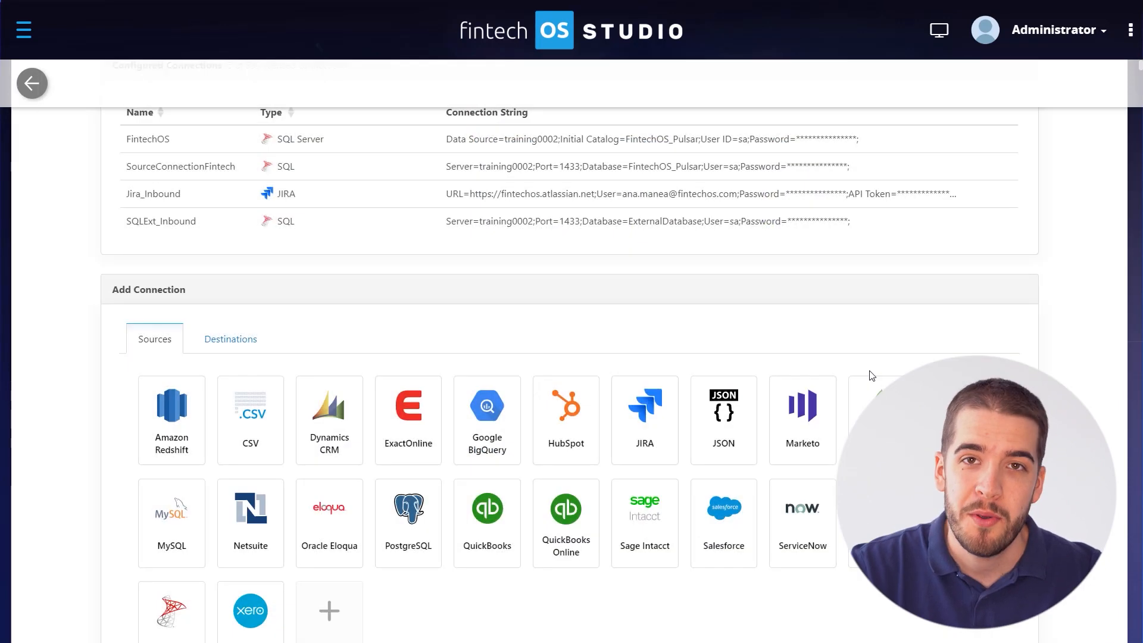
pyautogui.scroll(-1, 871, 375)
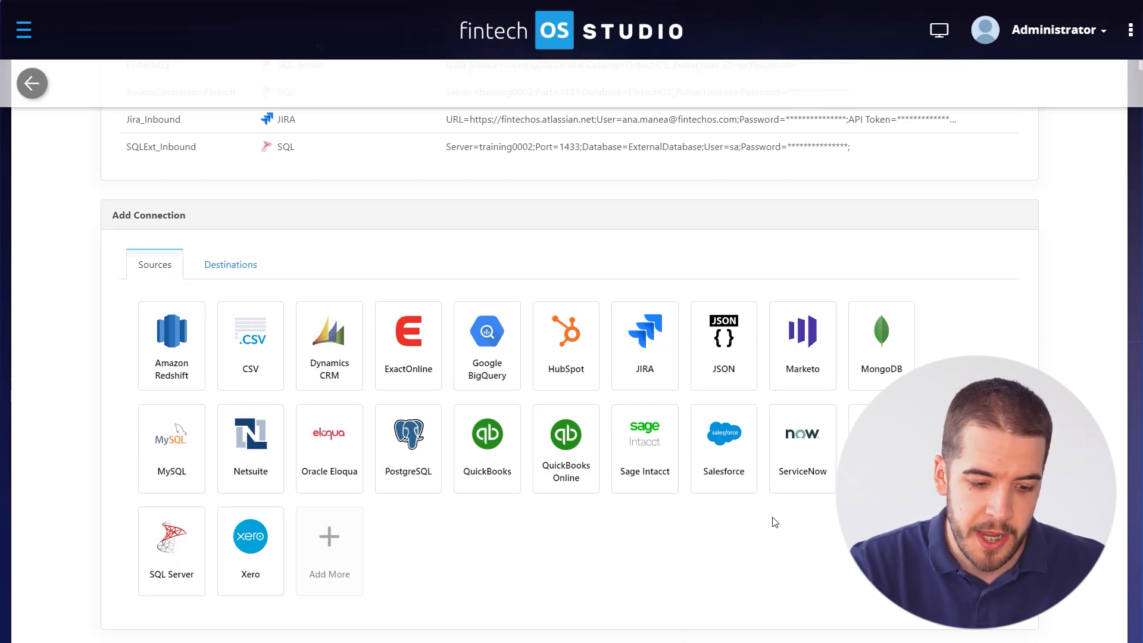
# Open the SQL Server connection, review its Advanced tab, then return to its Settings tab.
pyautogui.click(185, 548)
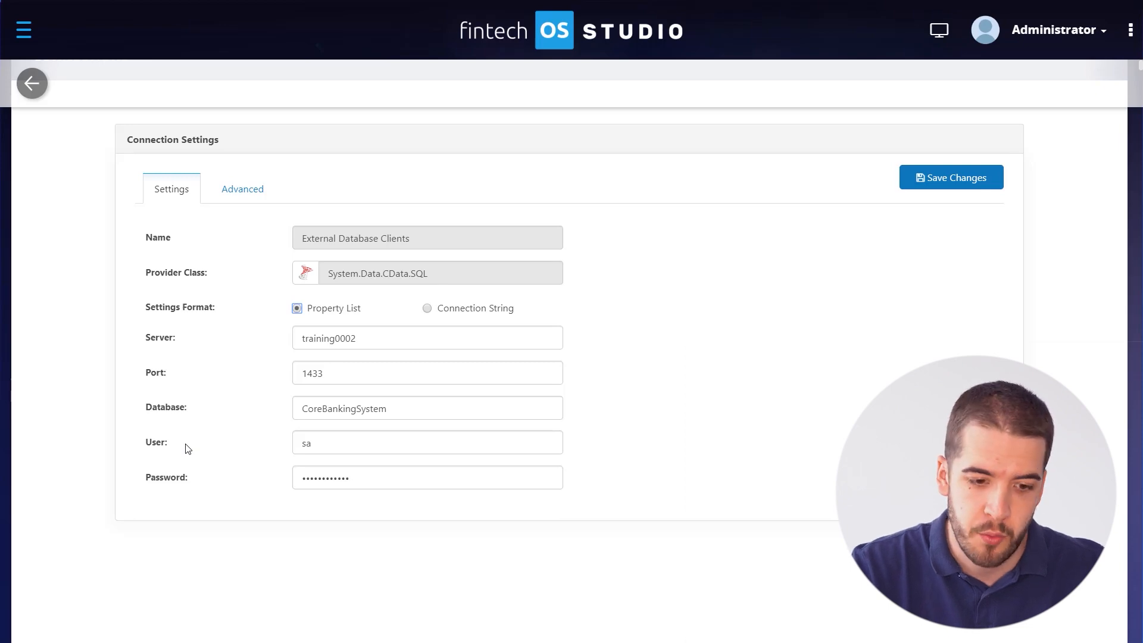
pyautogui.click(244, 191)
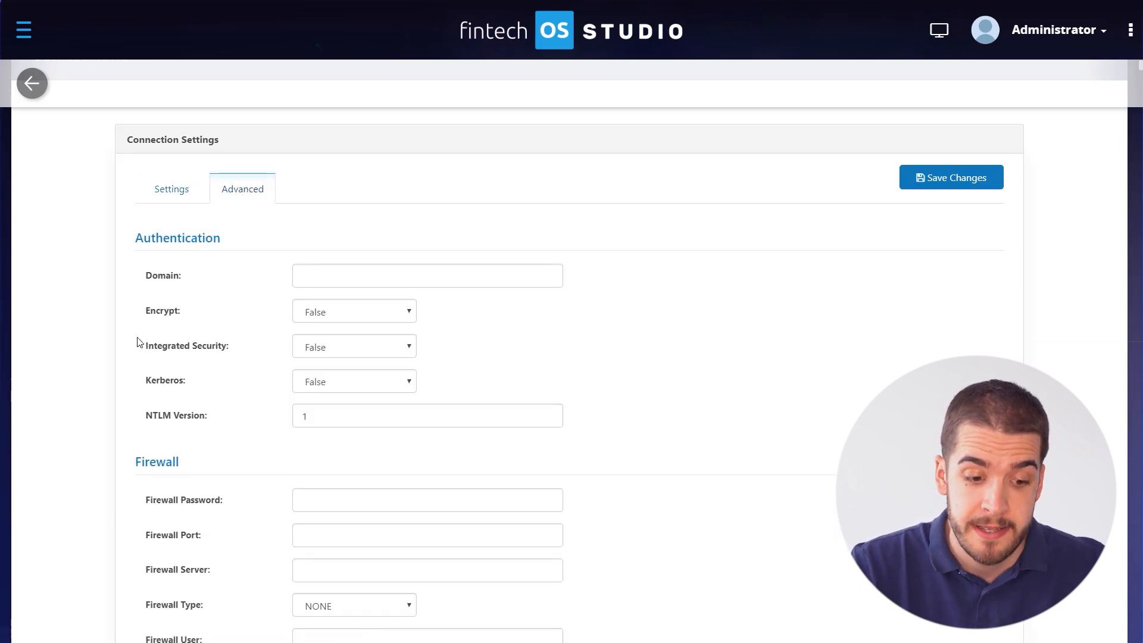
pyautogui.scroll(-10, 101, 325)
pyautogui.scroll(11, 103, 325)
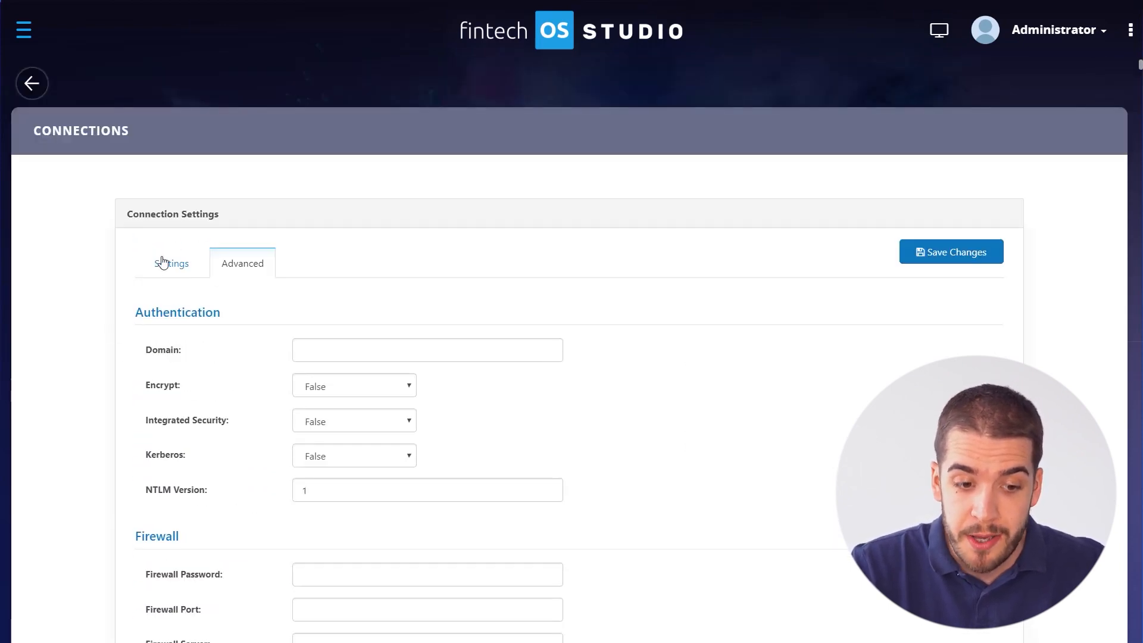
pyautogui.click(171, 265)
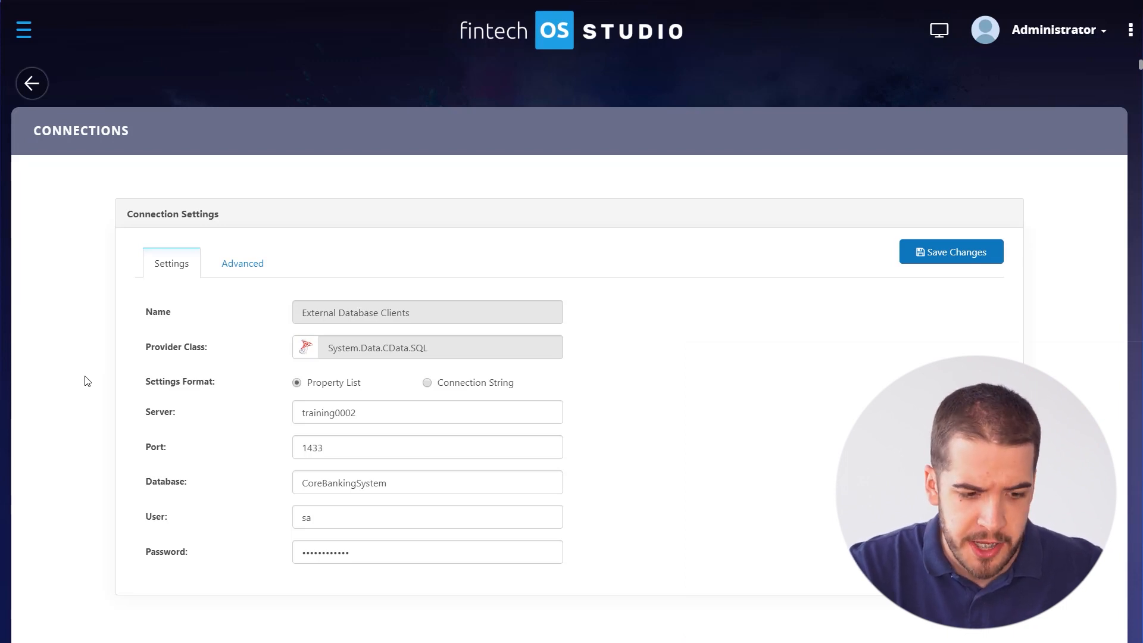
# Test the External Database Clients connection and confirm it succeeds.
pyautogui.scroll(-1, 799, 352)
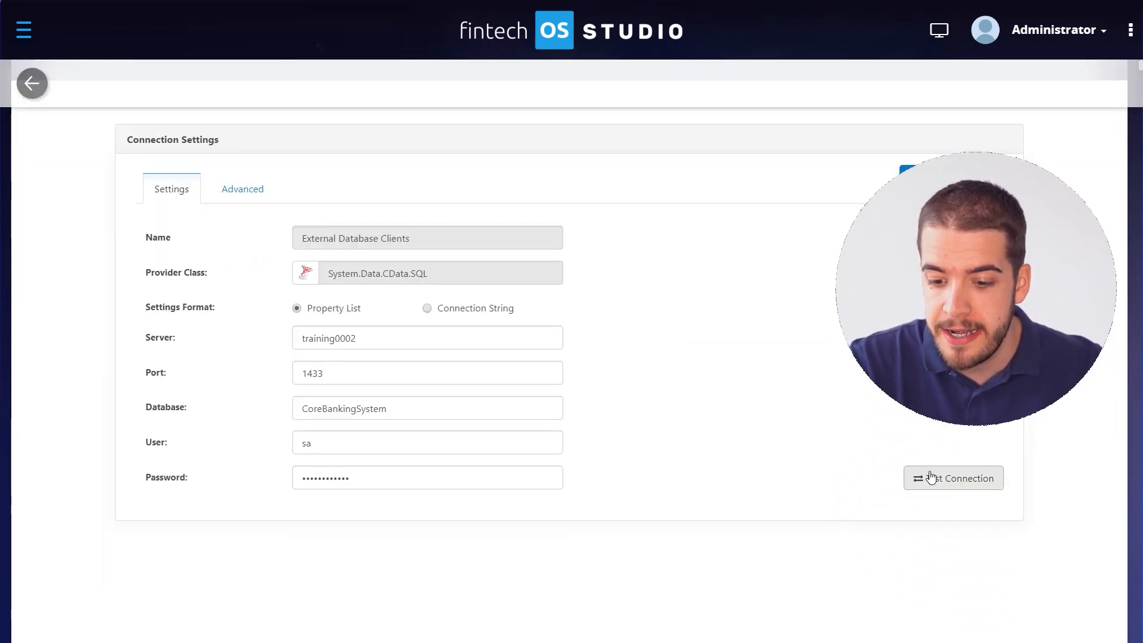
pyautogui.click(949, 480)
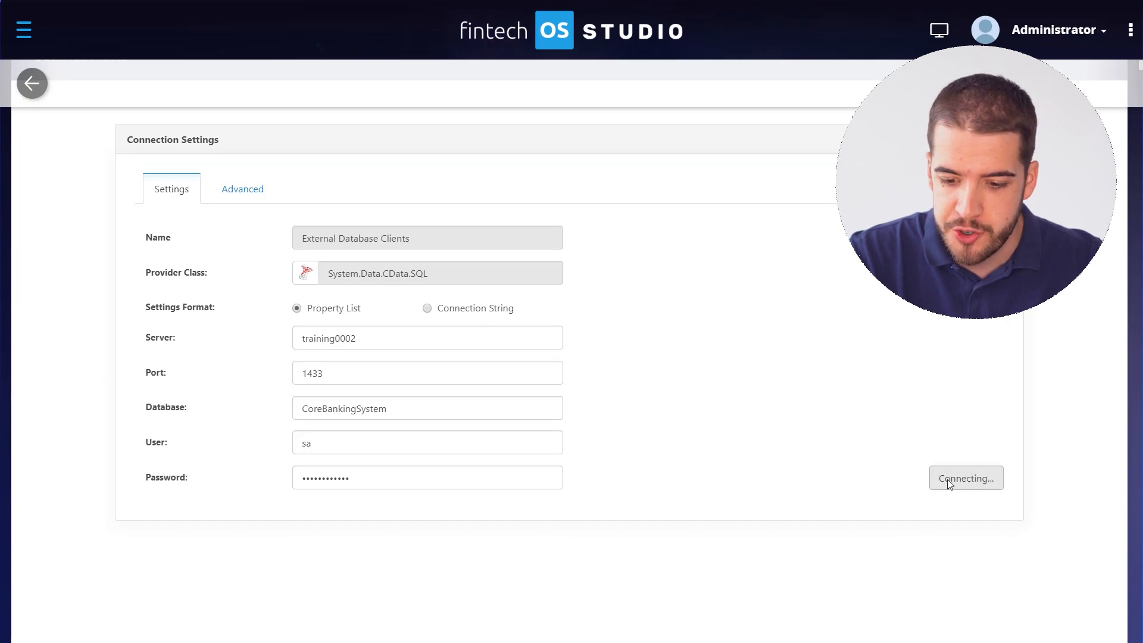
pyautogui.scroll(1, 745, 364)
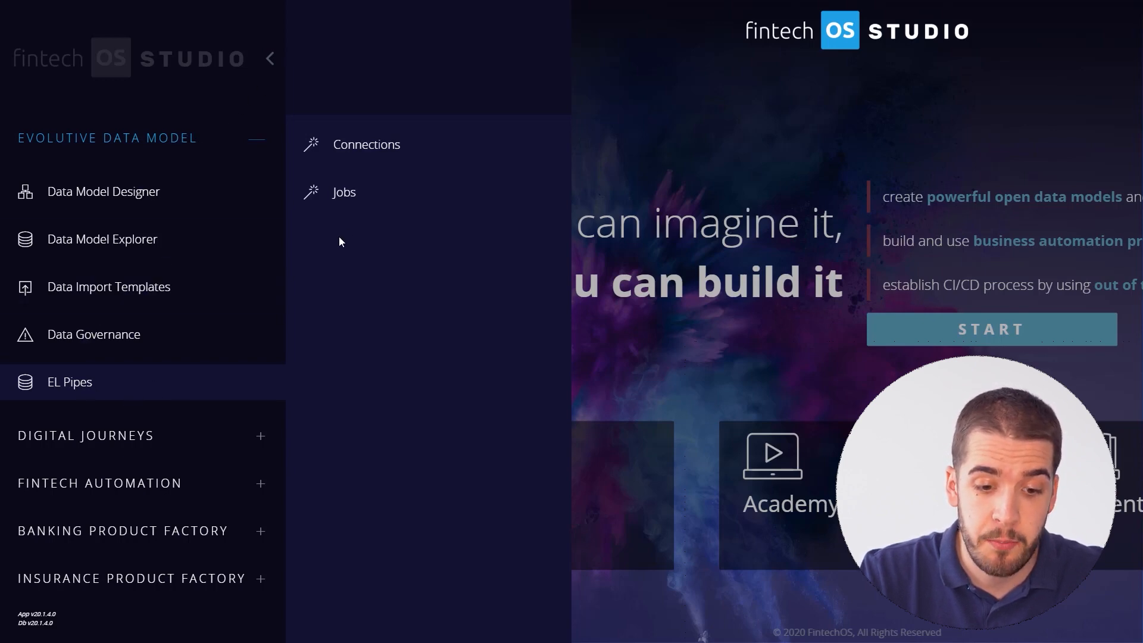
# Open the Jobs list and review the ExternalDatabaseClients job's source, destination and tables.
pyautogui.click(357, 200)
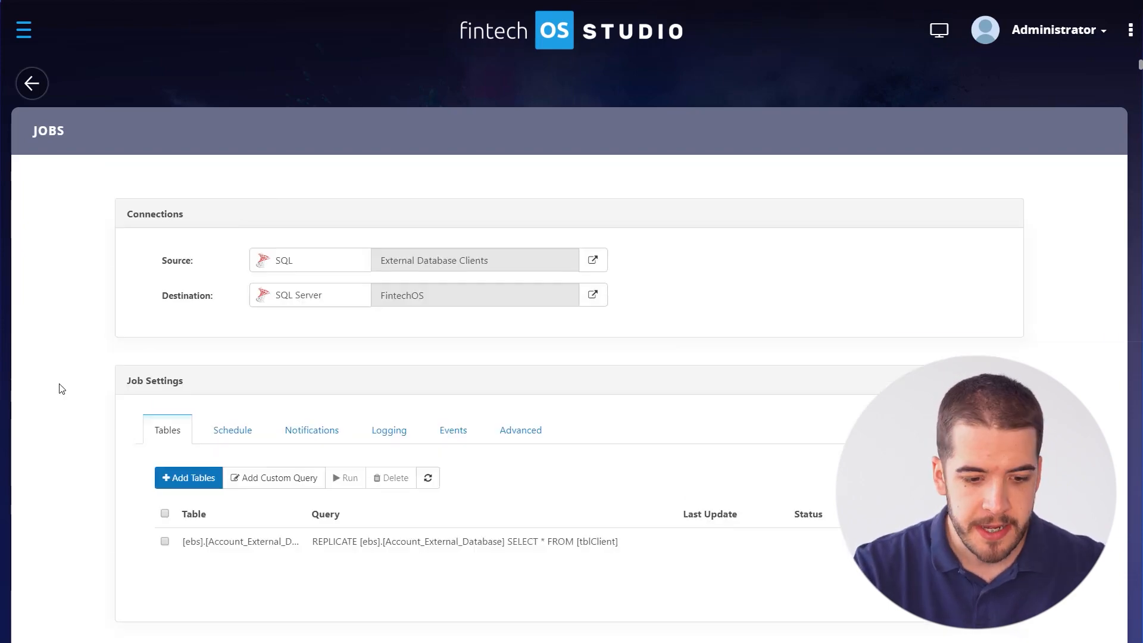
pyautogui.scroll(-3, 61, 388)
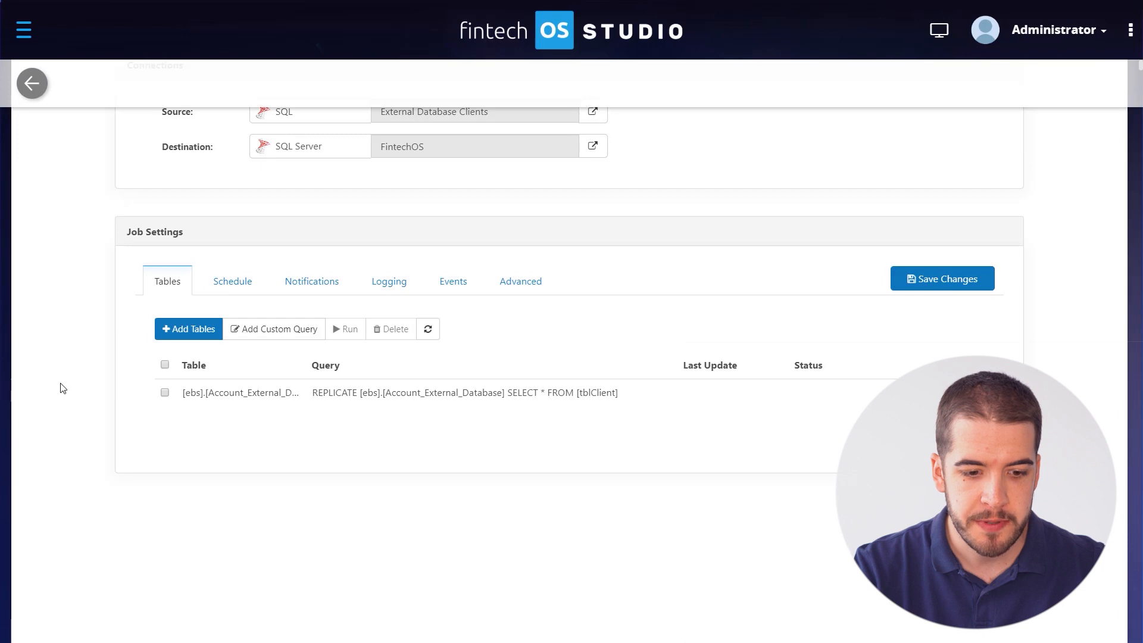
pyautogui.scroll(1, 61, 388)
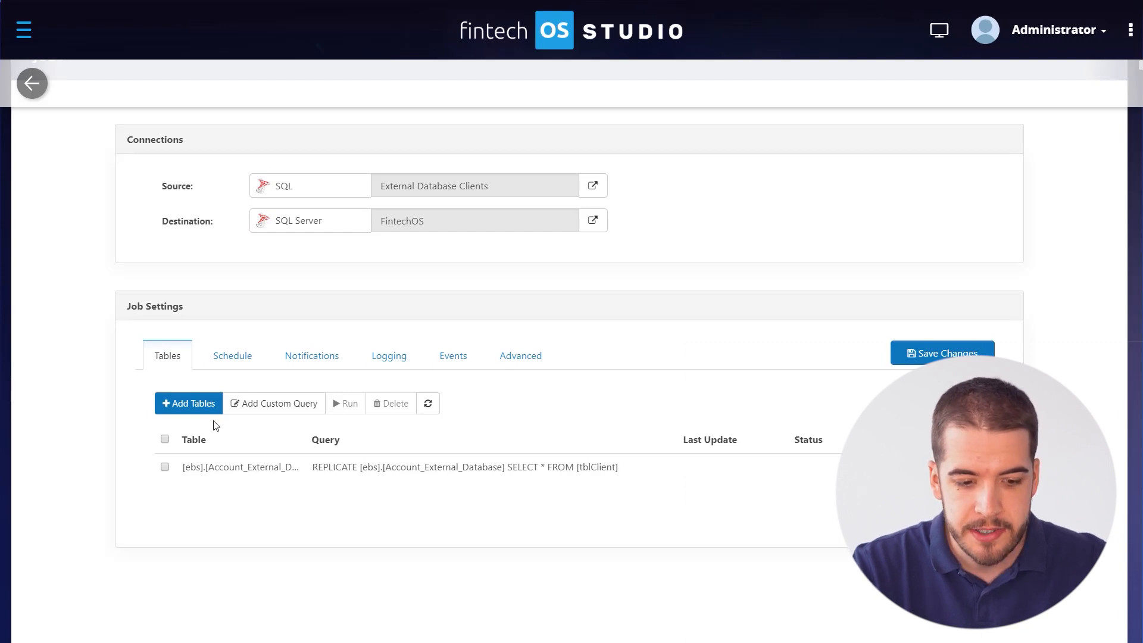
# Add tblClient as a replicated table and open its column mappings in Edit Query.
pyautogui.click(206, 398)
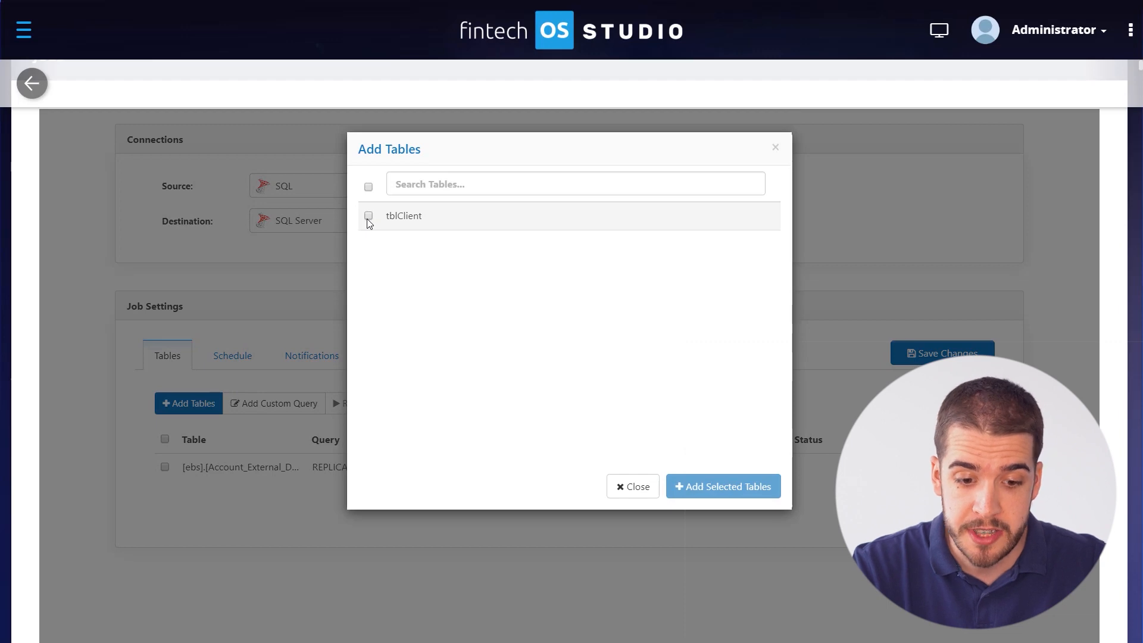
pyautogui.click(369, 217)
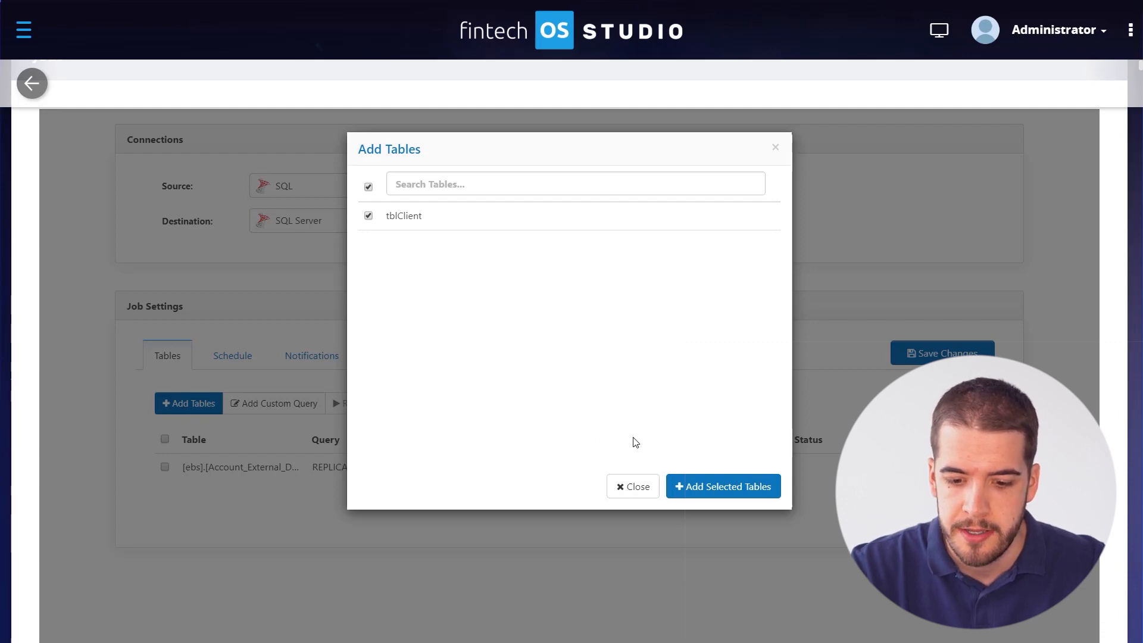
pyautogui.click(731, 489)
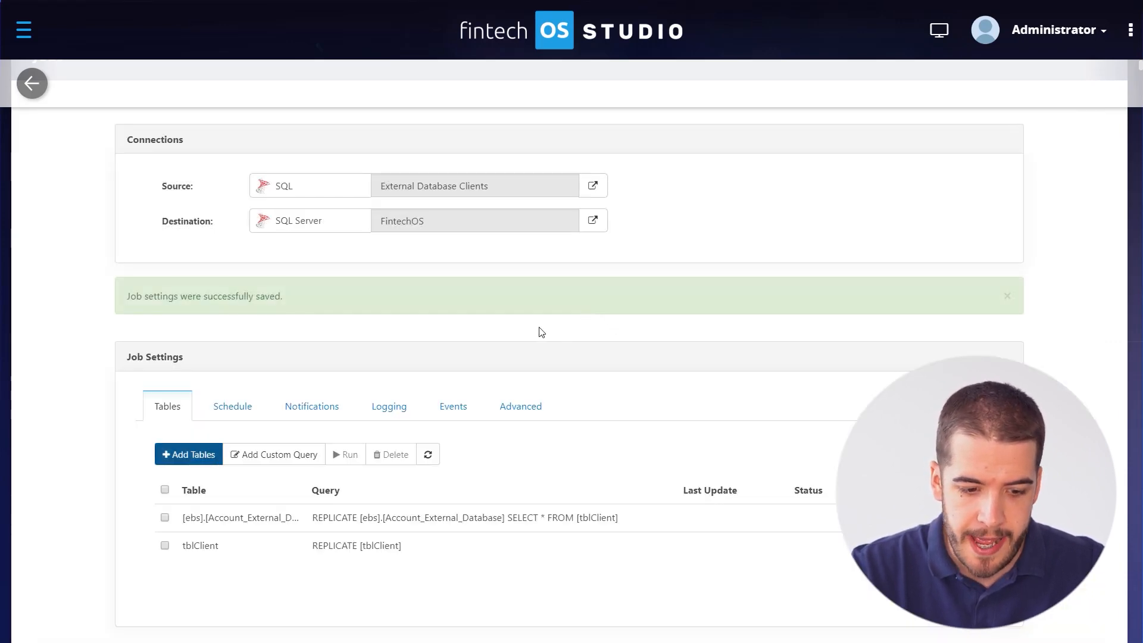
pyautogui.scroll(-1, 539, 329)
pyautogui.click(344, 475)
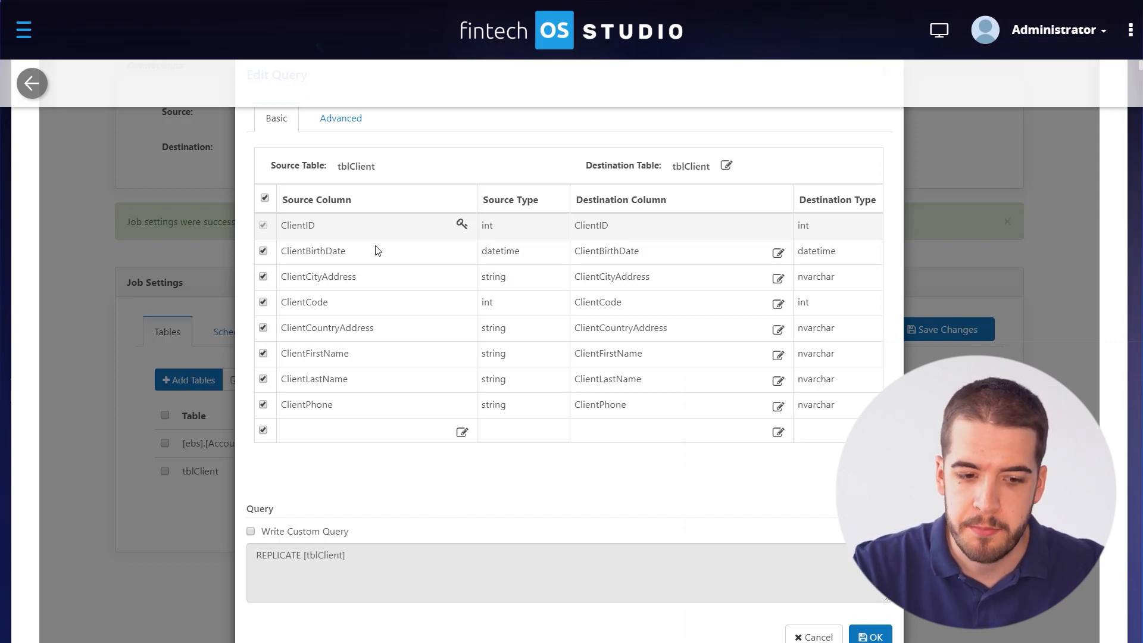
# Clear the tblClient destination table name to rename it Account_External_Database.
pyautogui.scroll(-1, 352, 173)
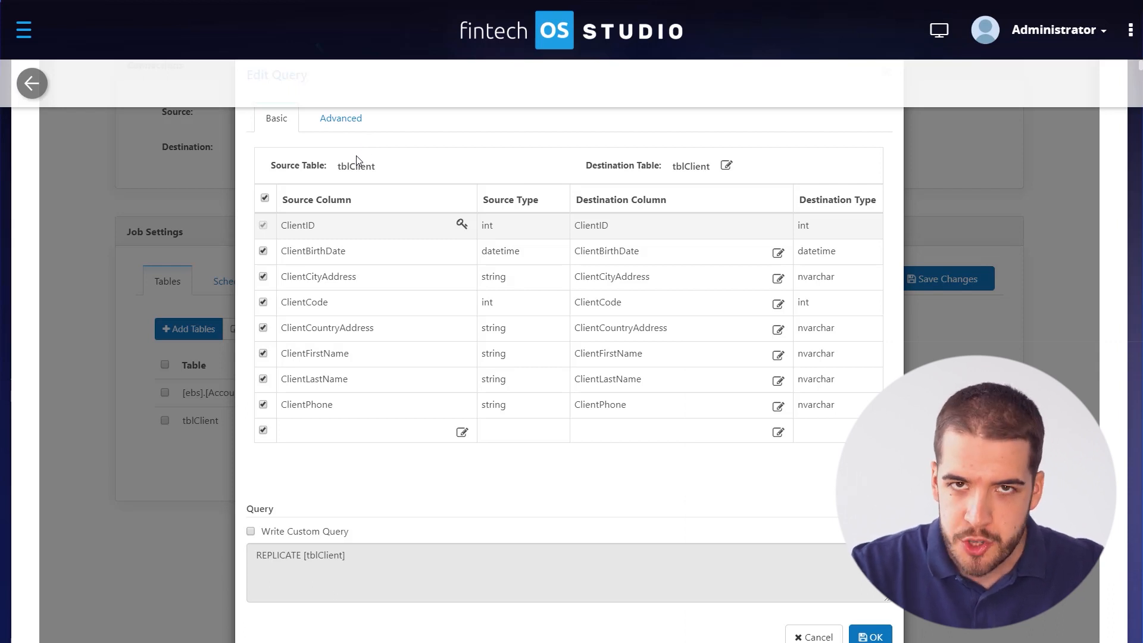
pyautogui.click(725, 169)
pyautogui.moveTo(720, 167); pyautogui.dragTo(575, 170)
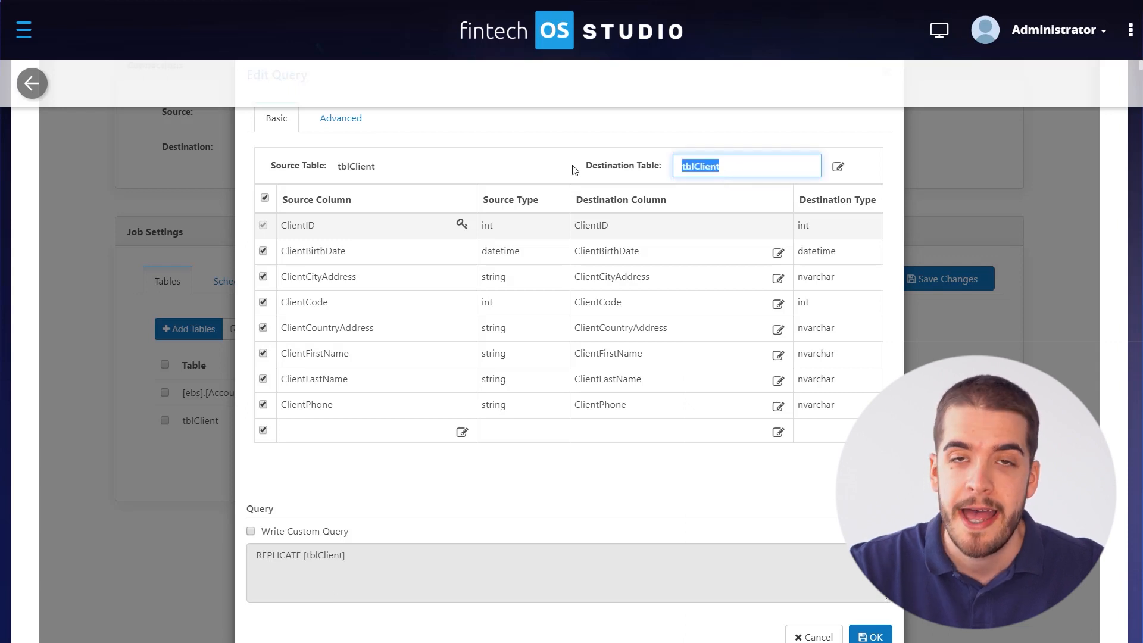
pyautogui.press('BackSpace')
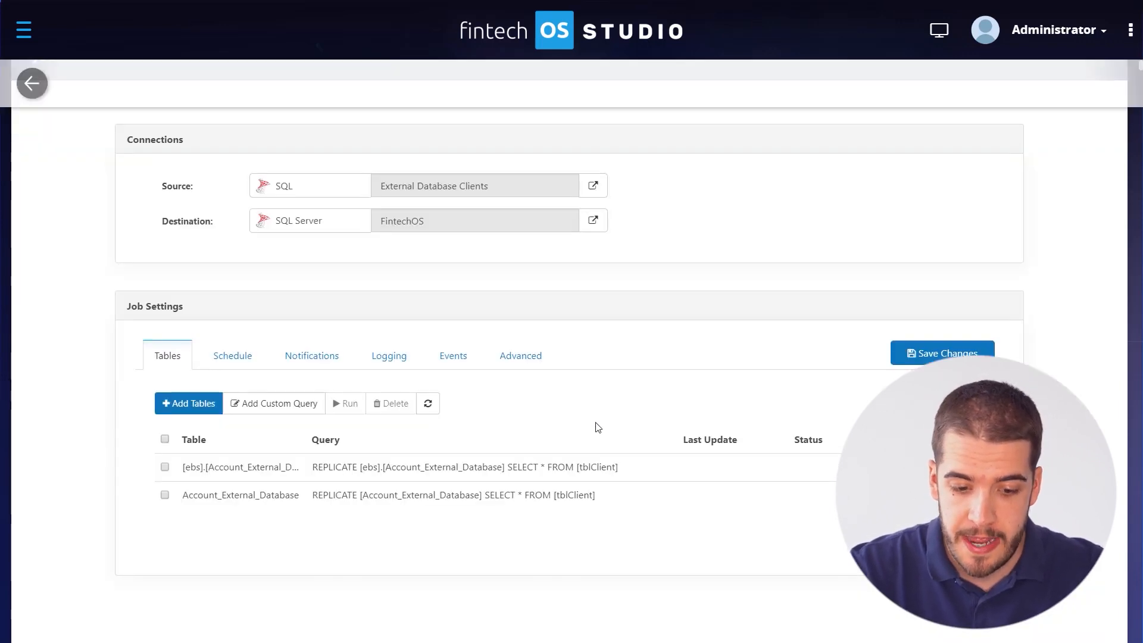
# Enter ebs as the job's Destination Schema under Advanced, then return to the Tables list.
pyautogui.click(529, 361)
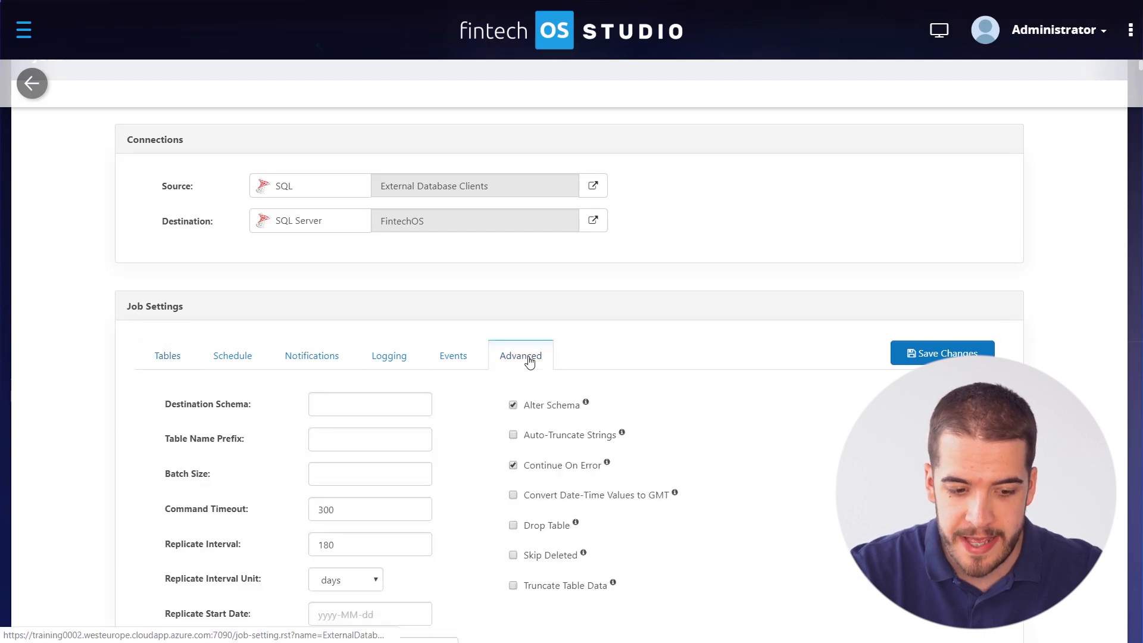
pyautogui.click(343, 405)
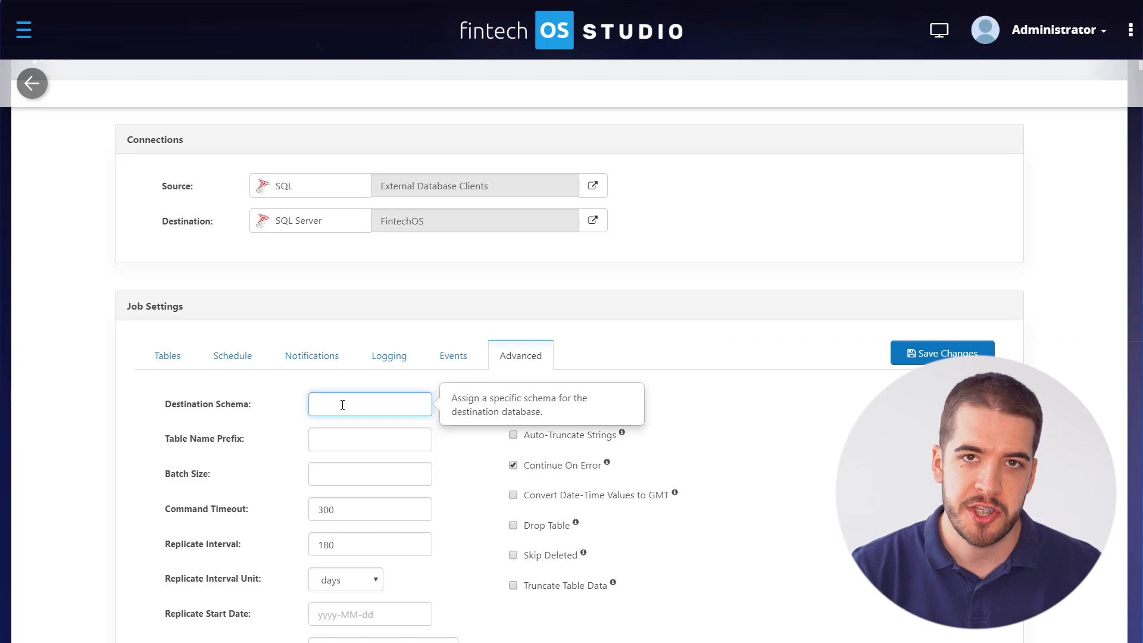
pyautogui.write('e')
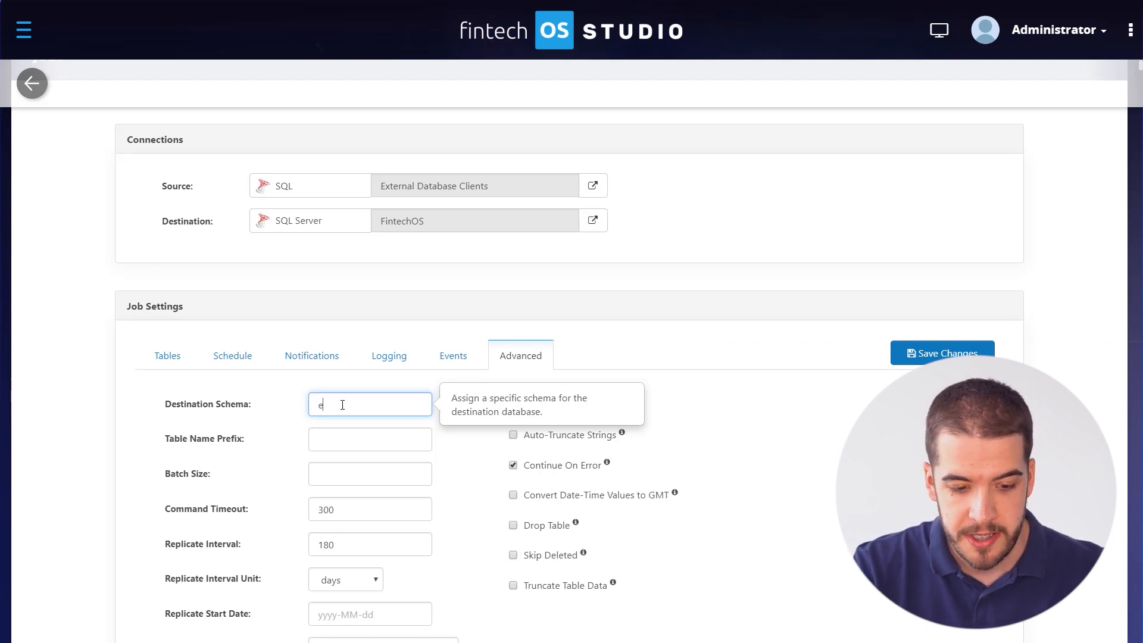
pyautogui.write('bs')
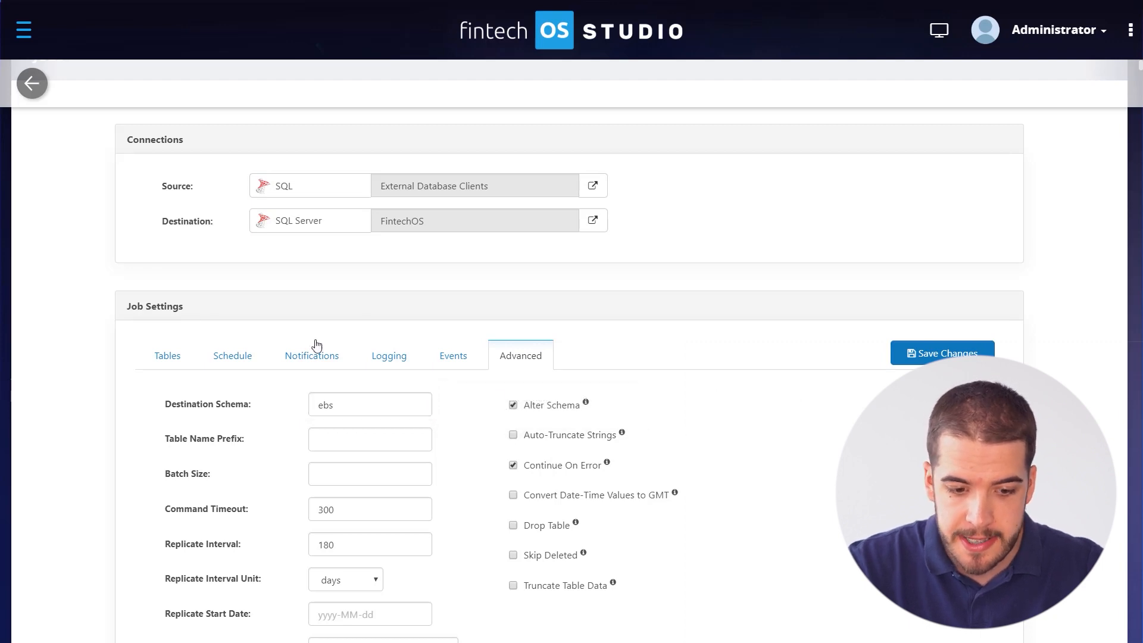
pyautogui.click(165, 358)
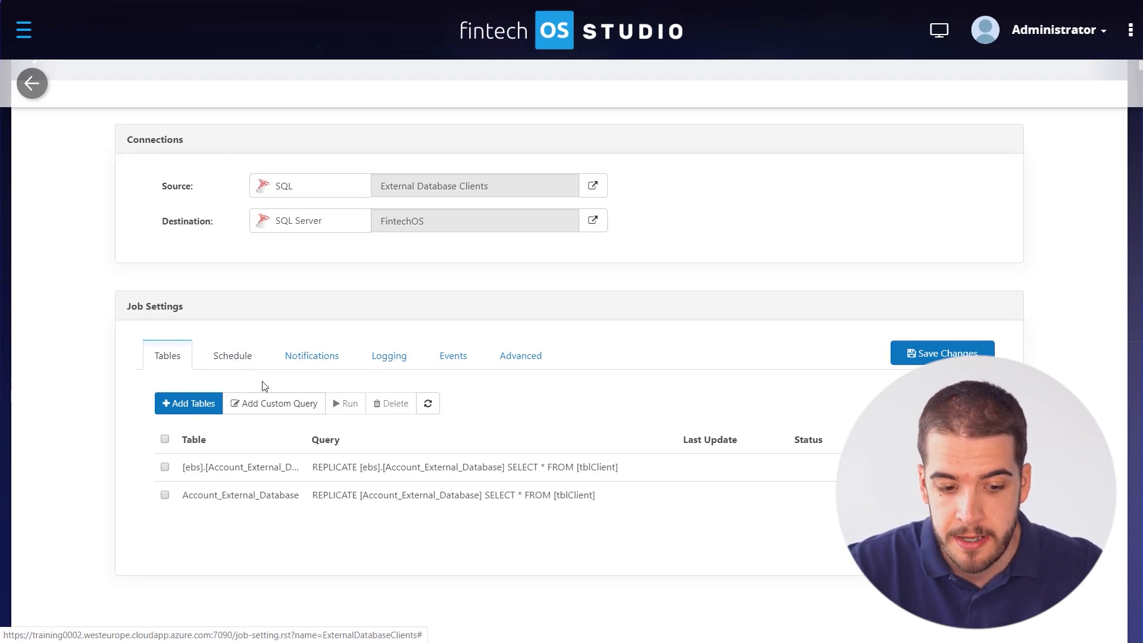
# Open Add Custom Query and dismiss it without adding a query.
pyautogui.click(291, 406)
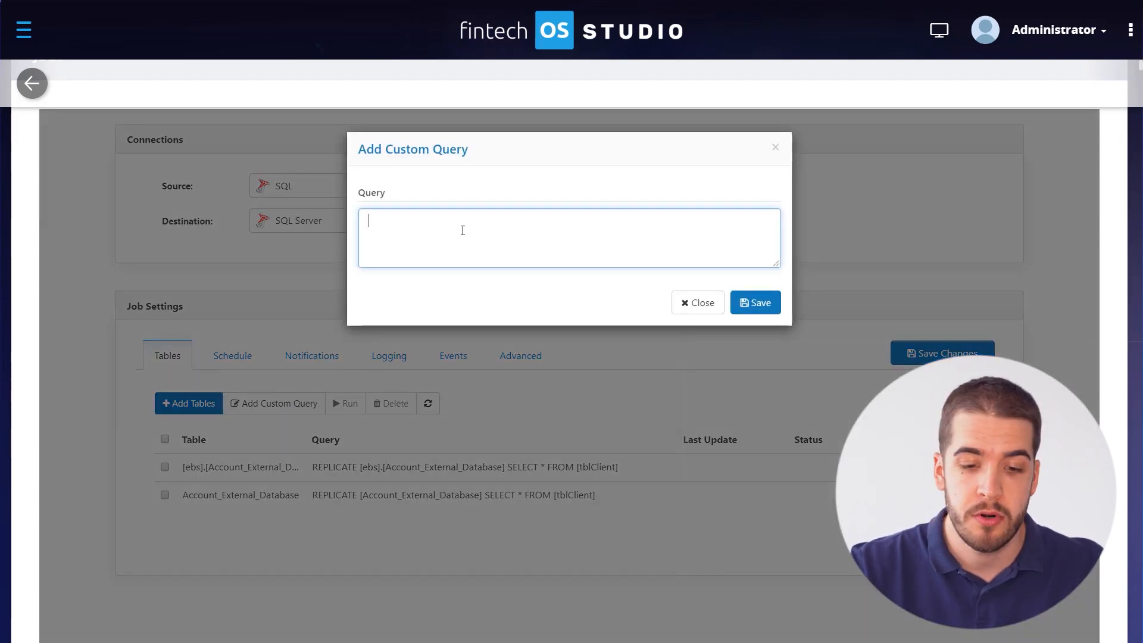
pyautogui.click(776, 148)
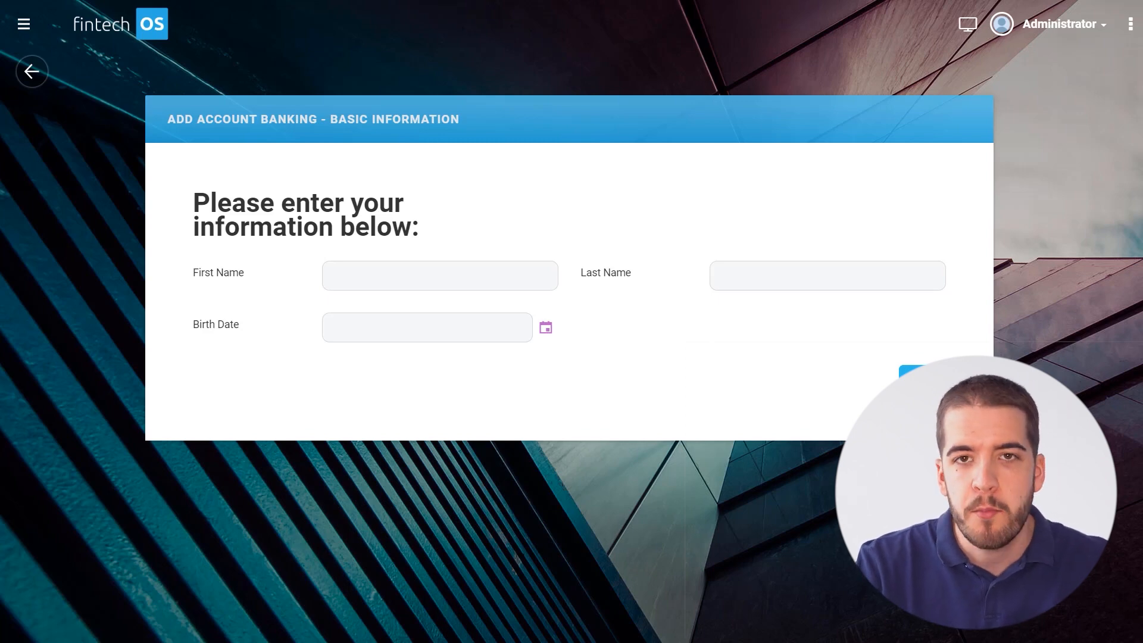
# Enter the client's first name and last name.
pyautogui.click(366, 275)
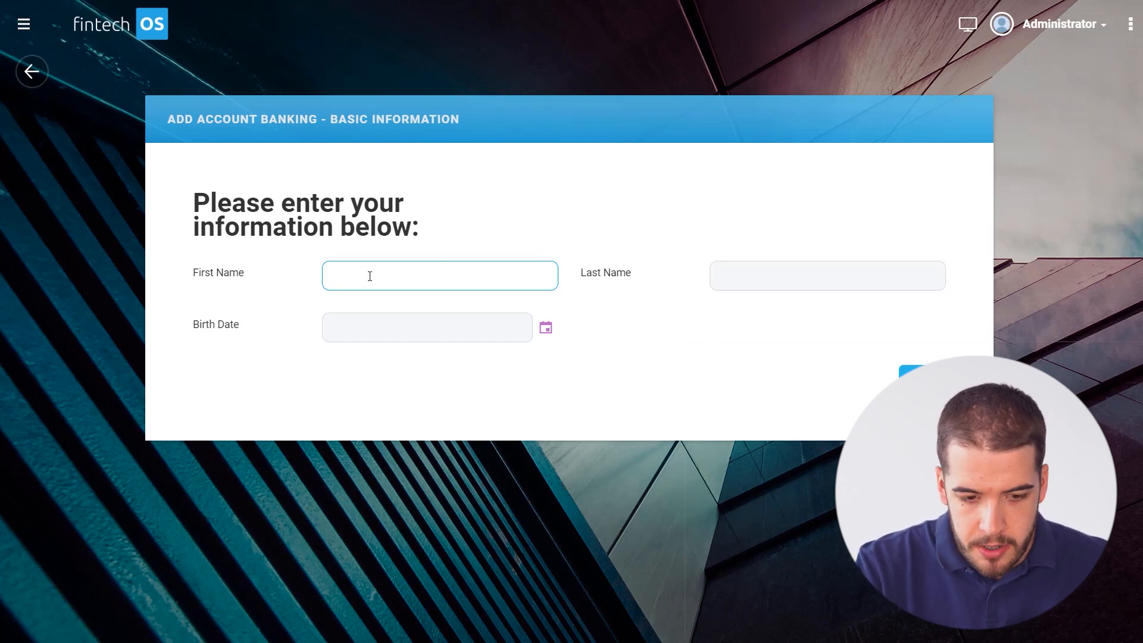
pyautogui.write('Chandler')
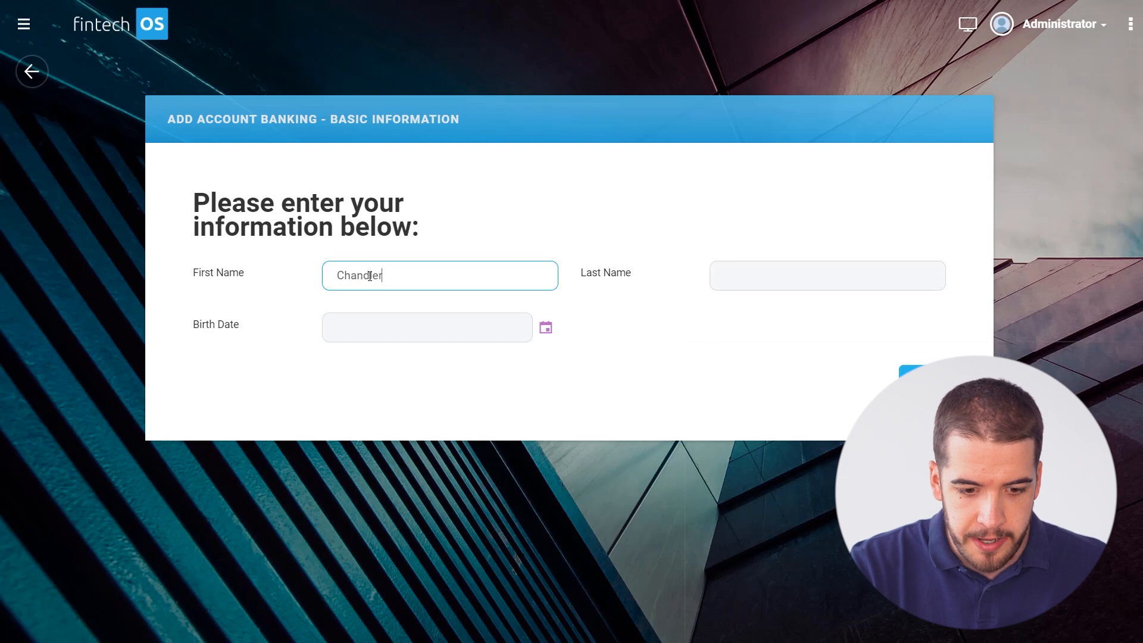
pyautogui.press('Tab')
pyautogui.write('Bing')
# Set the Birth Date to 7 June 1968 and continue to Additional Information.
pyautogui.press('Tab')
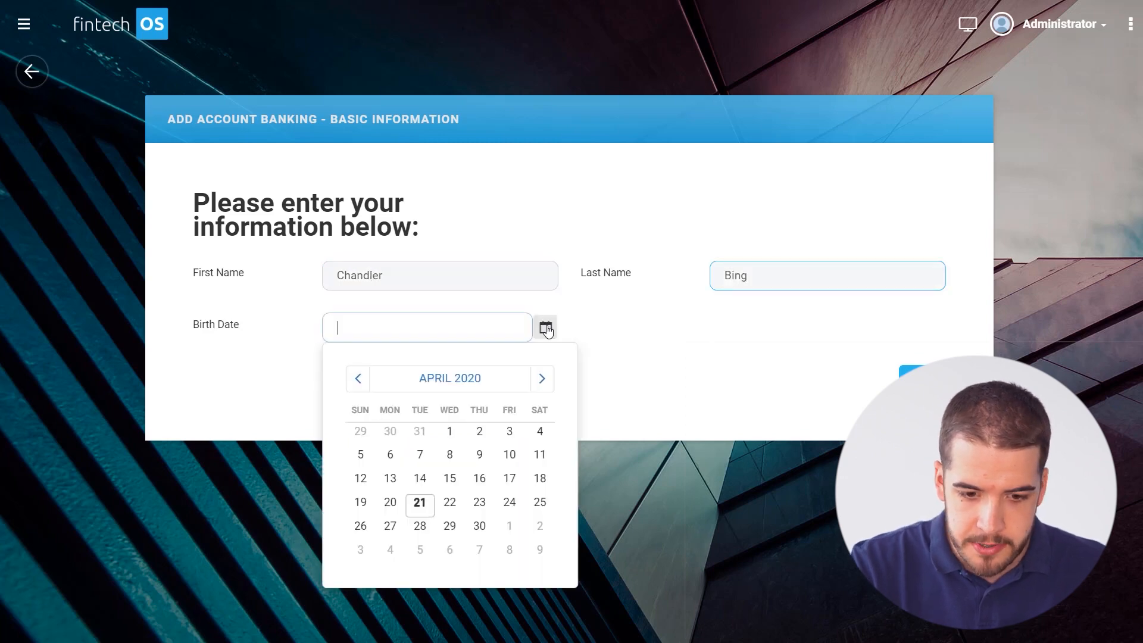
pyautogui.click(449, 378)
pyautogui.click(449, 378)
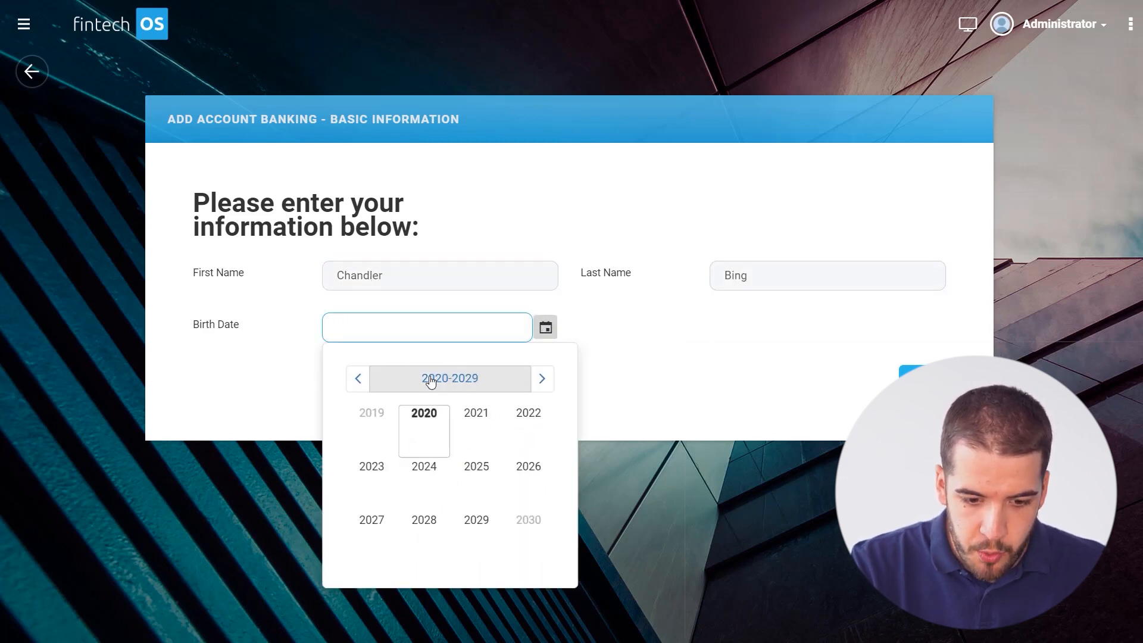
pyautogui.click(450, 379)
pyautogui.click(358, 381)
pyautogui.click(358, 381)
pyautogui.click(542, 378)
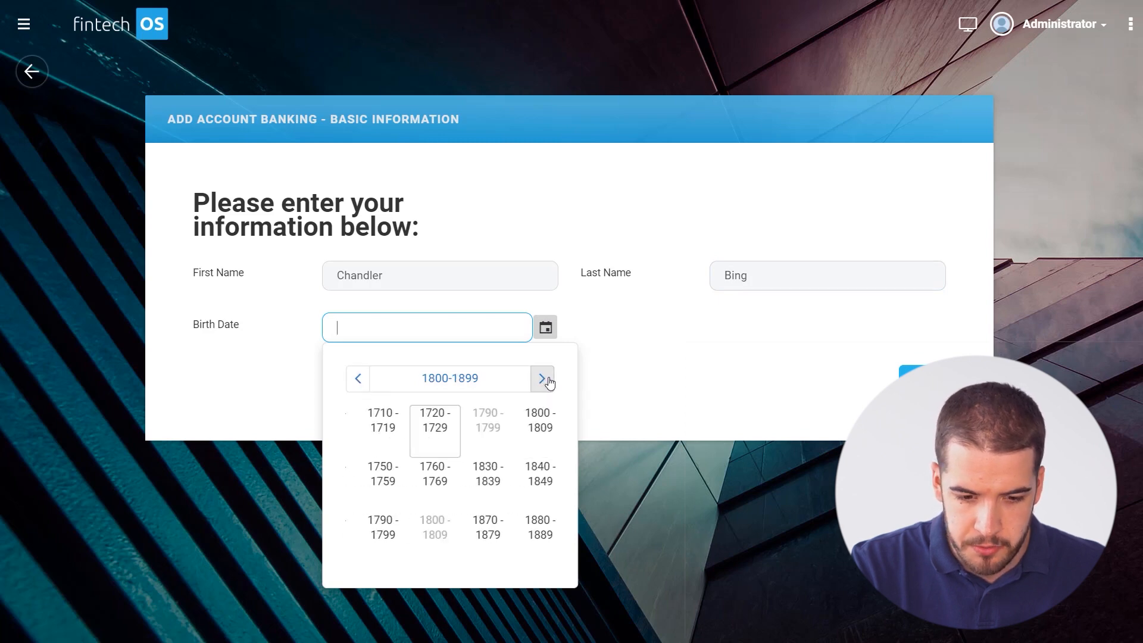
pyautogui.click(533, 471)
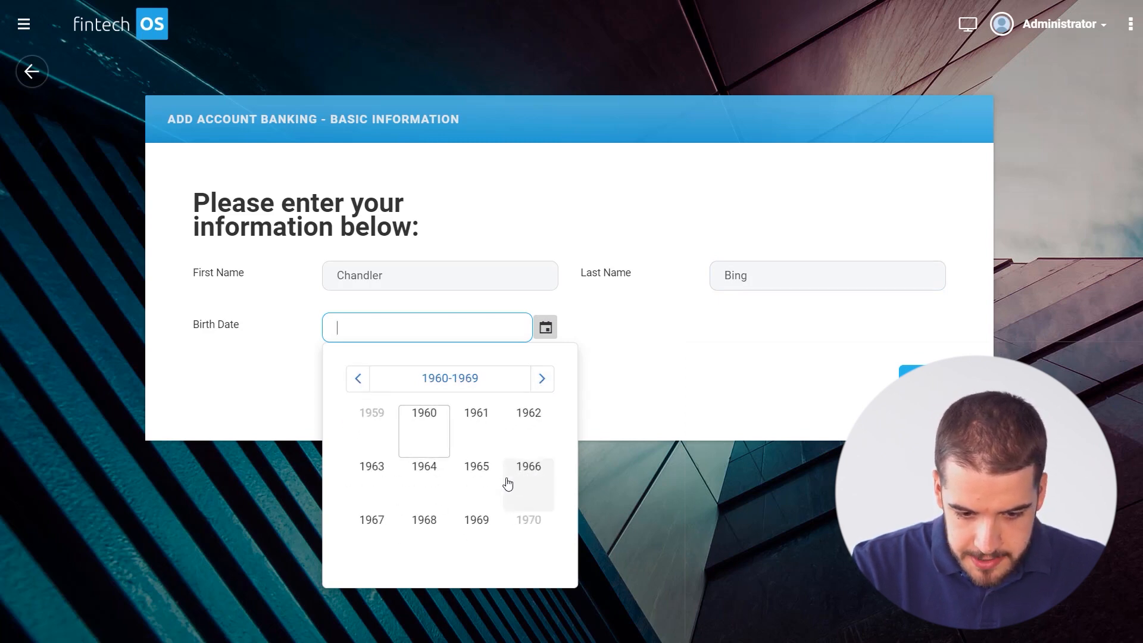
pyautogui.click(434, 526)
pyautogui.click(446, 490)
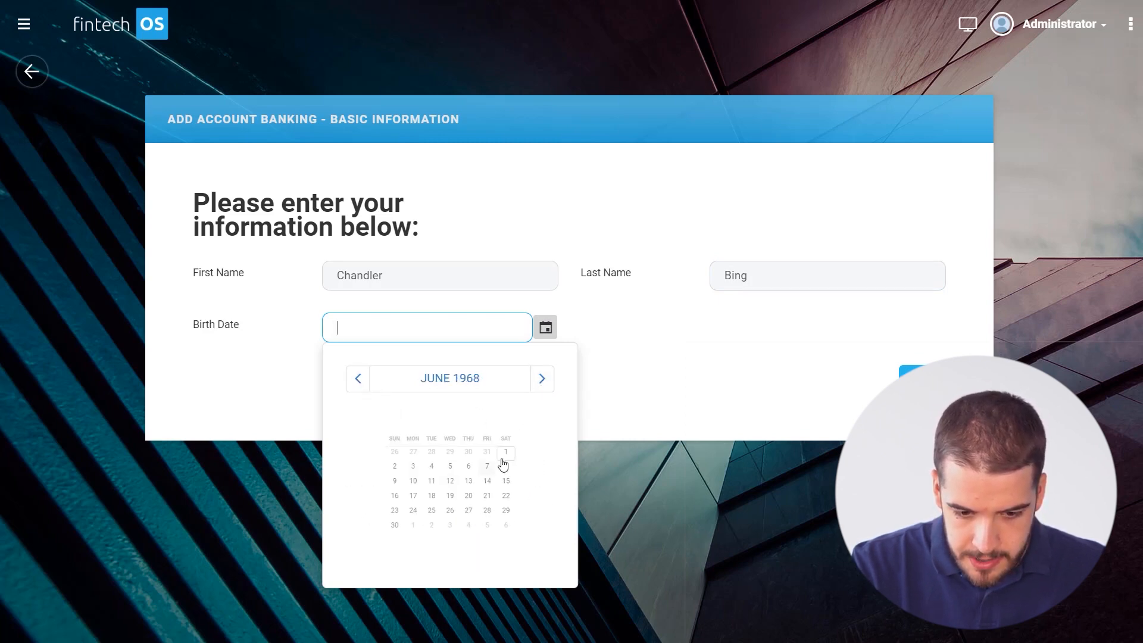
pyautogui.click(509, 457)
pyautogui.click(708, 327)
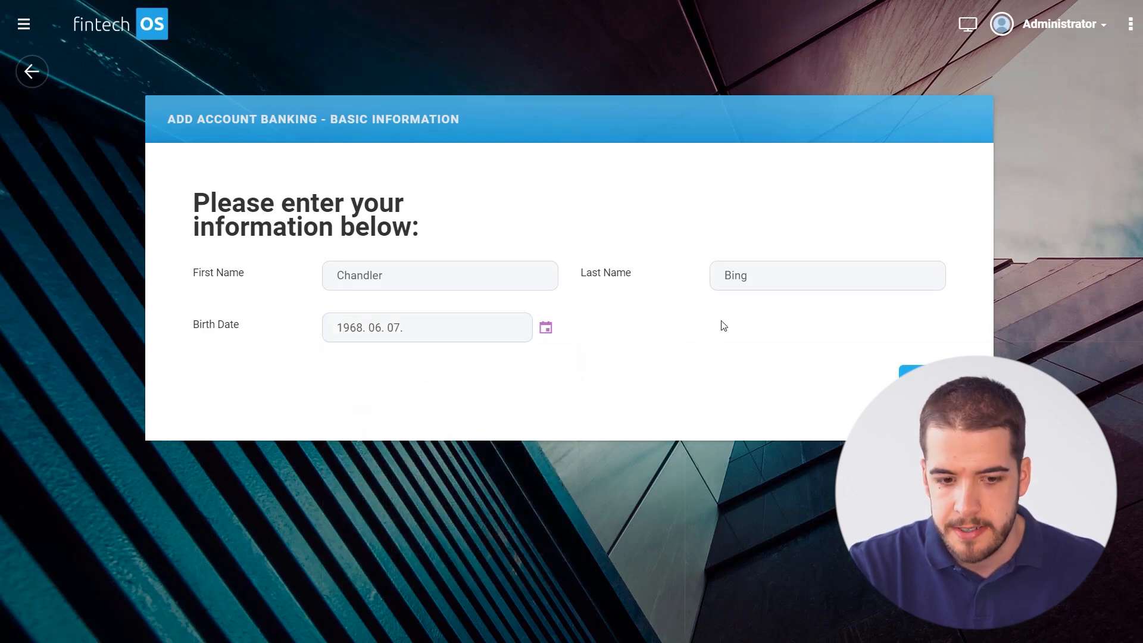
pyautogui.click(929, 384)
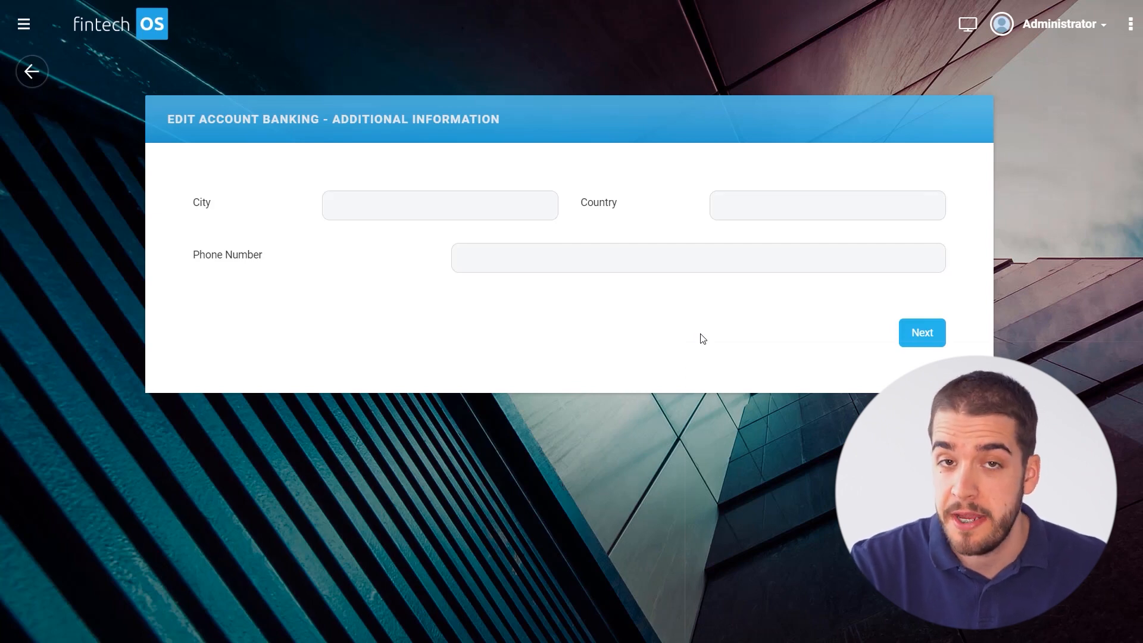
# Enter City New York City, Country USA and the client's phone number, then continue.
pyautogui.click(369, 206)
pyautogui.write('Ne')
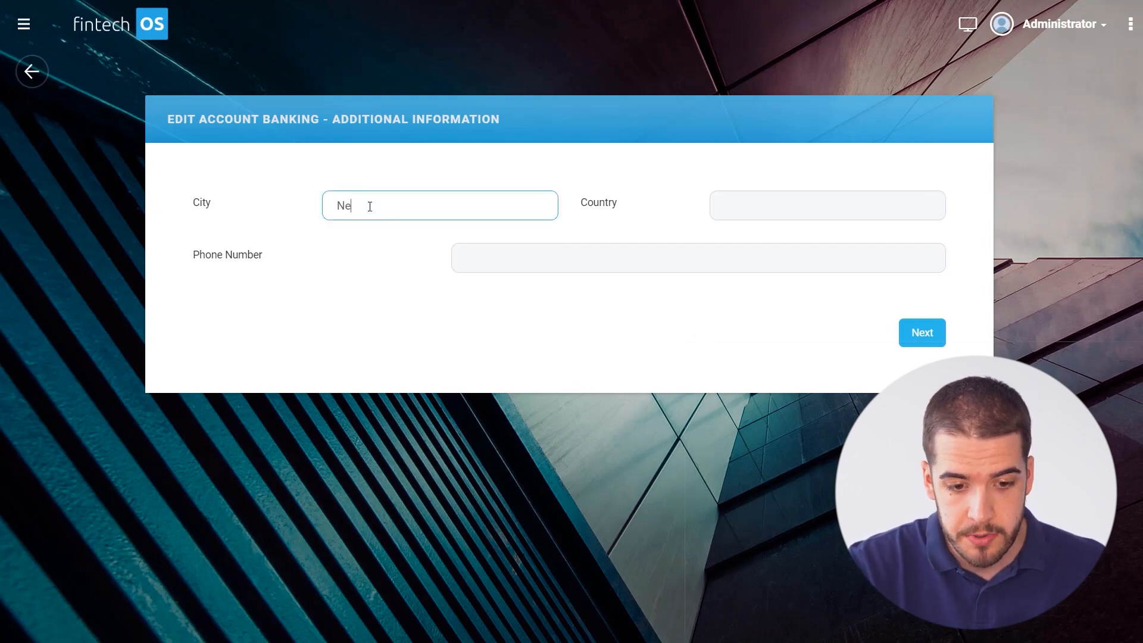
pyautogui.write('w York City')
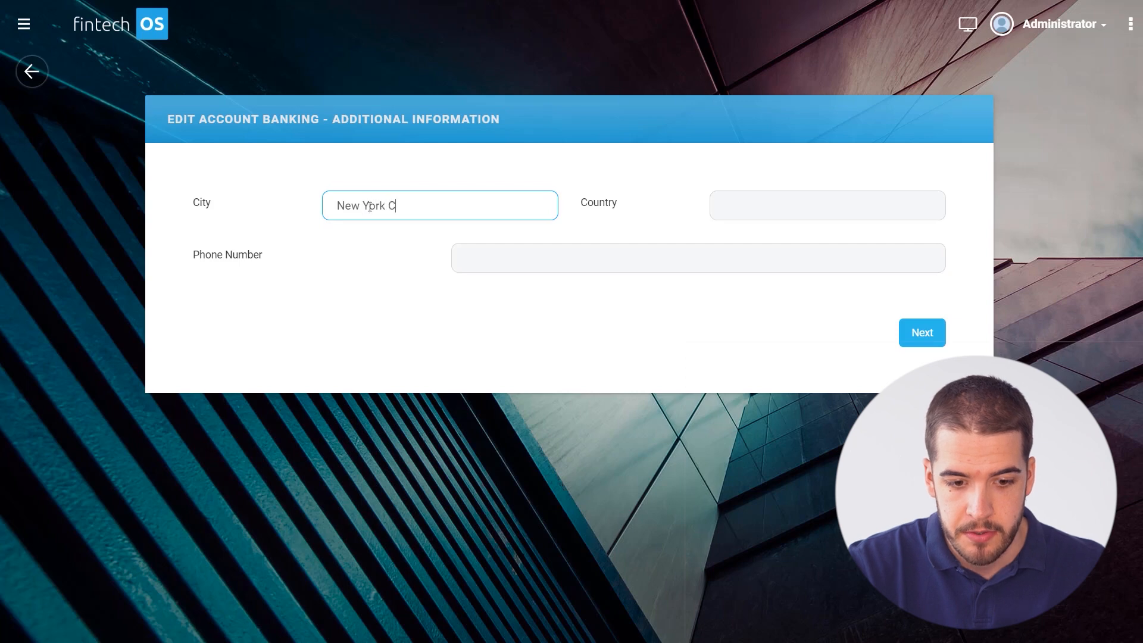
pyautogui.click(808, 220)
pyautogui.write('USA')
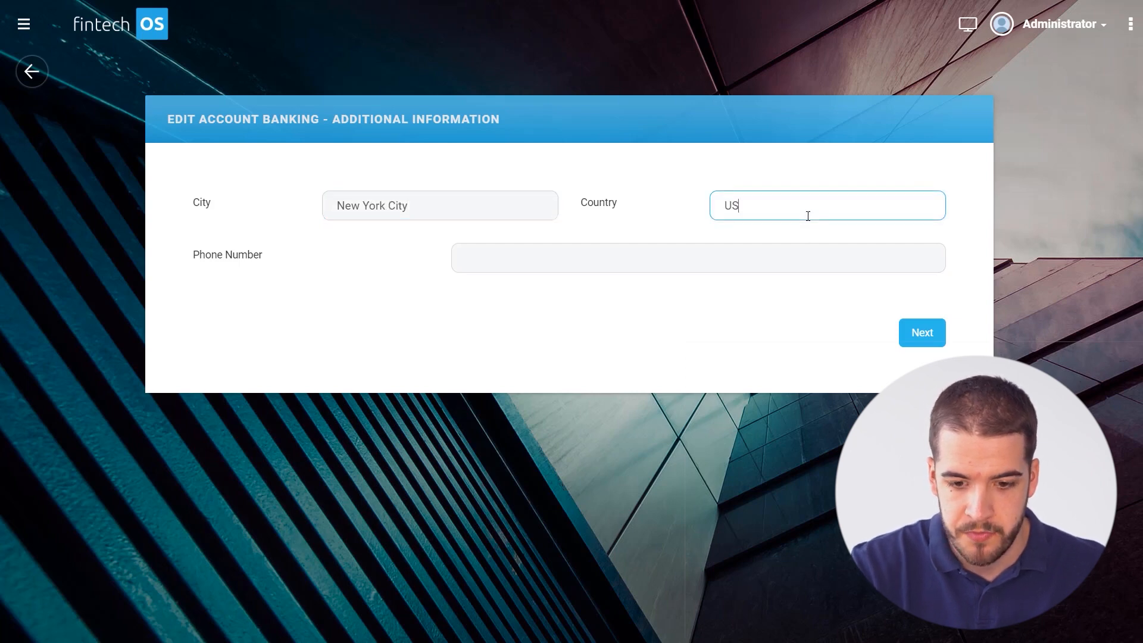
pyautogui.click(648, 259)
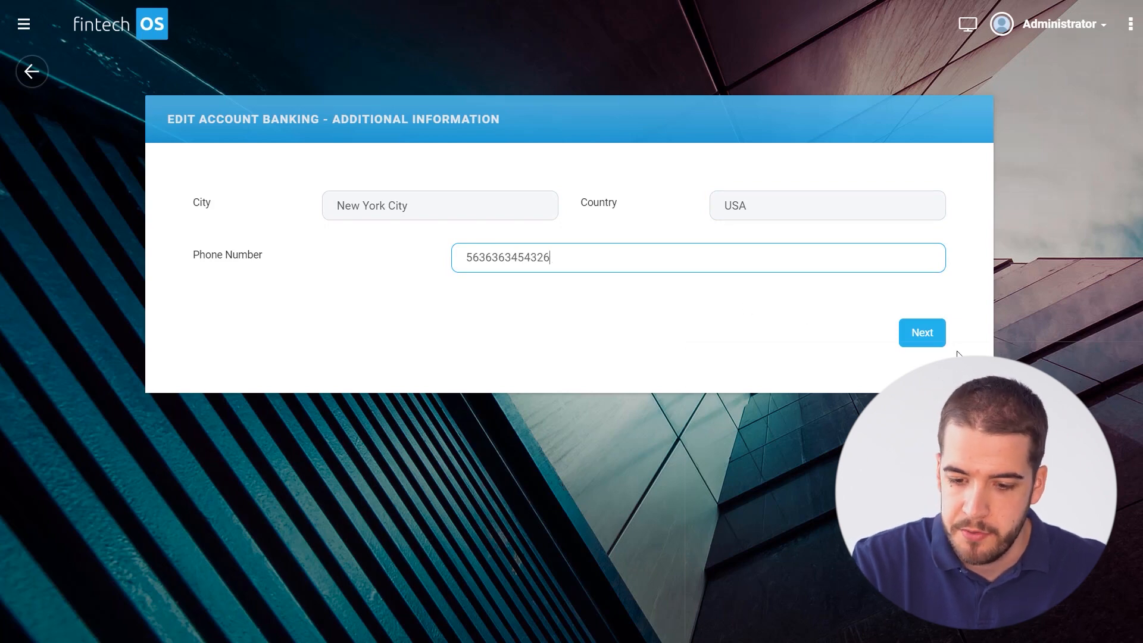
pyautogui.click(926, 335)
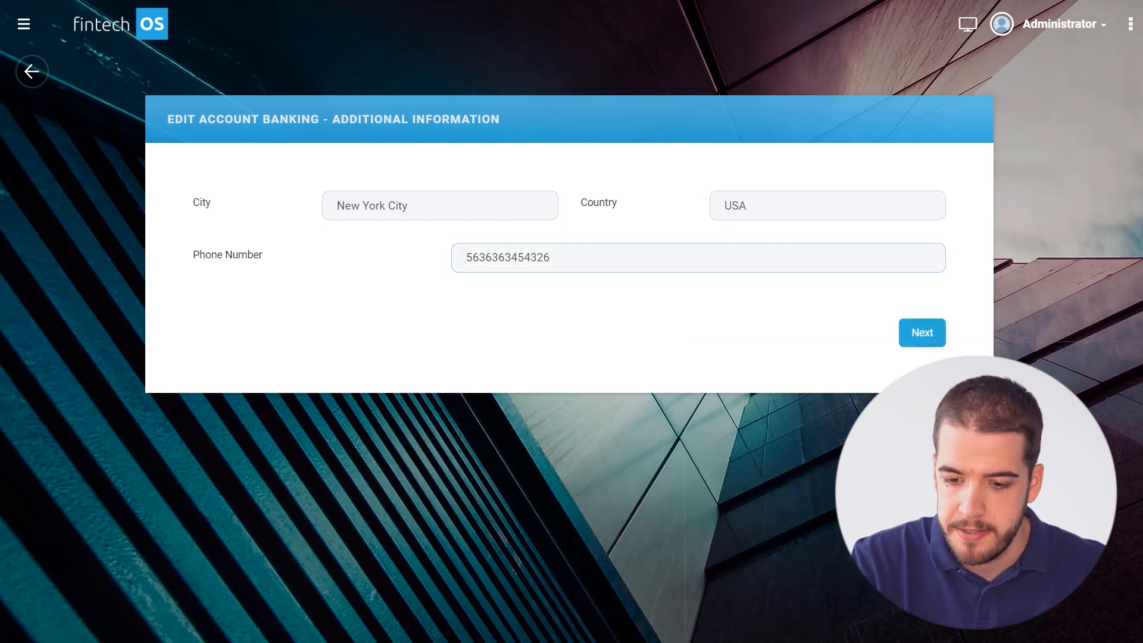
pyautogui.scroll(-2, 631, 269)
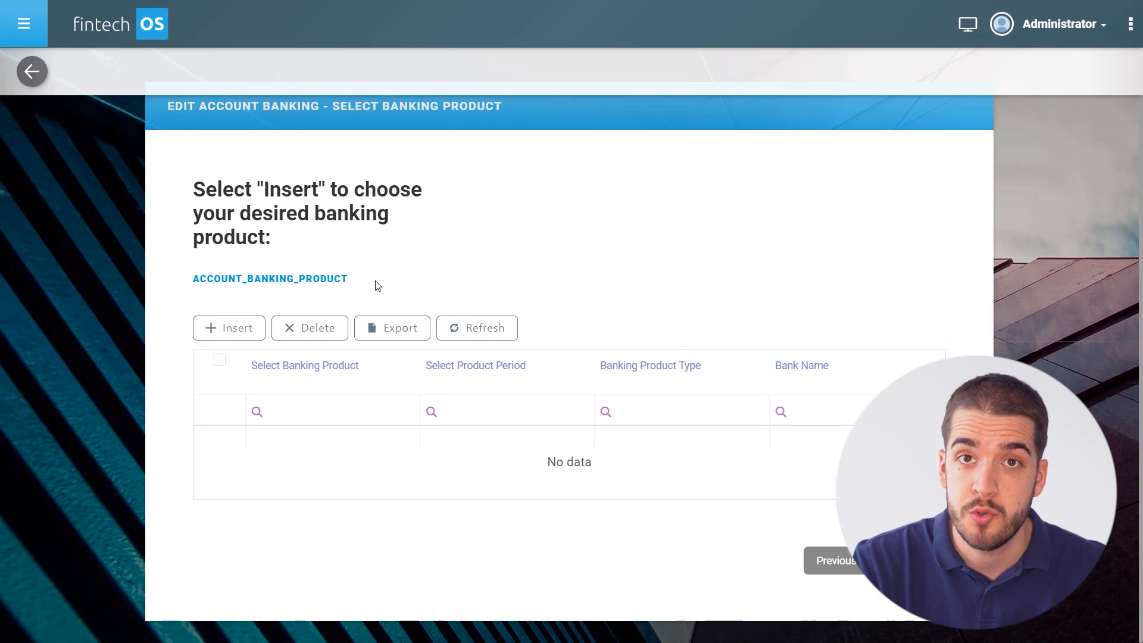
# Start a new banking product and choose Mortgage with a 9 Months period.
pyautogui.click(232, 332)
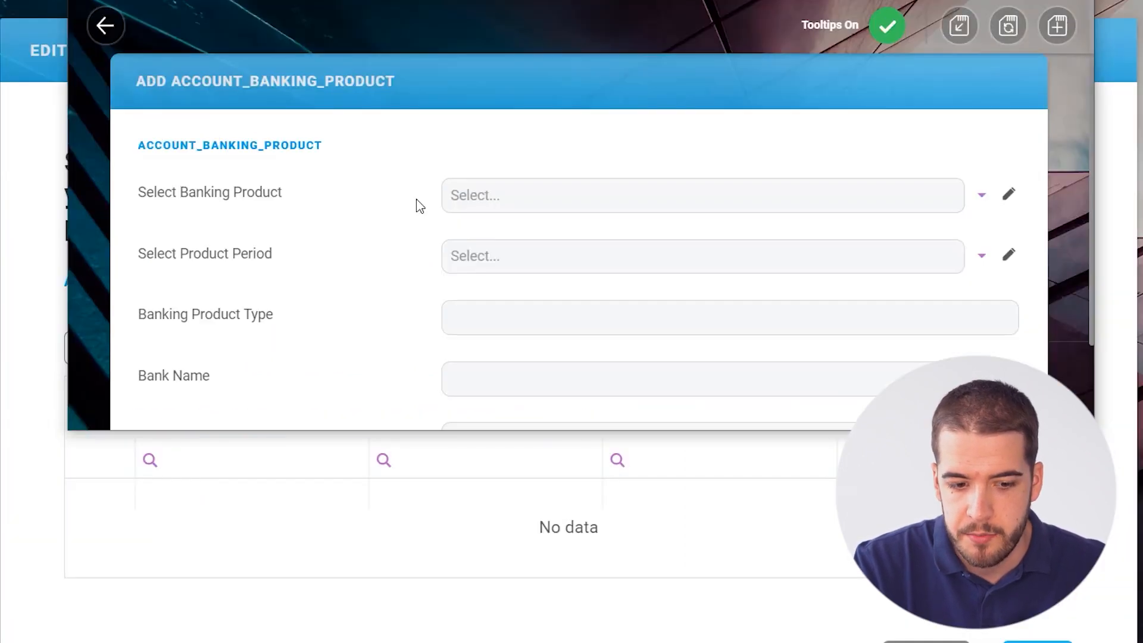
pyautogui.click(992, 206)
pyautogui.scroll(-1, 911, 219)
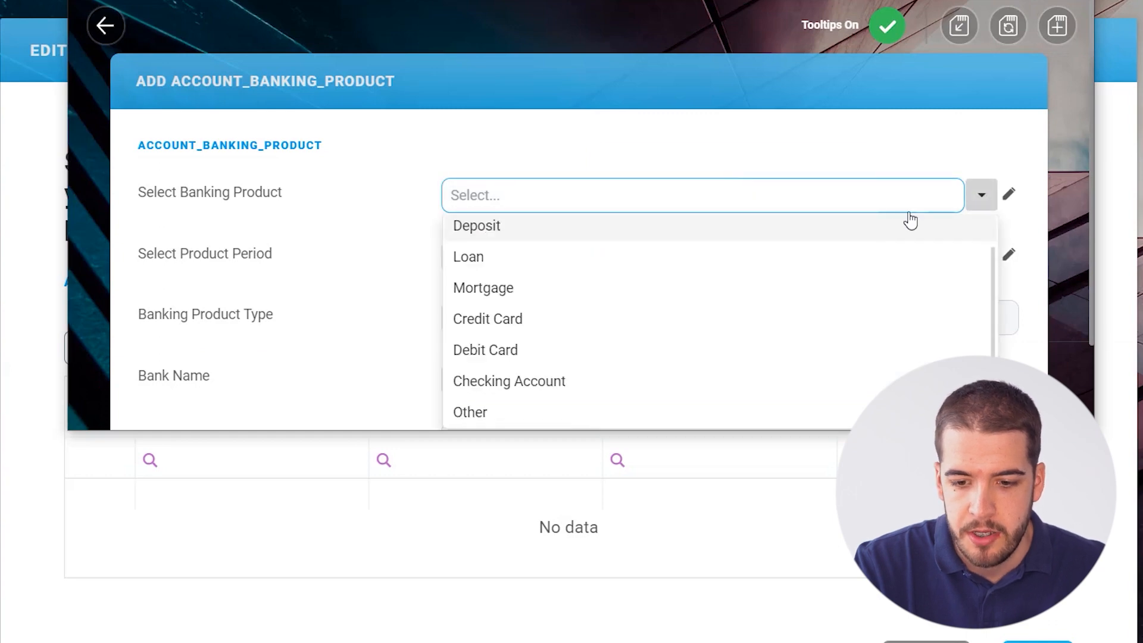
pyautogui.click(990, 204)
pyautogui.click(887, 147)
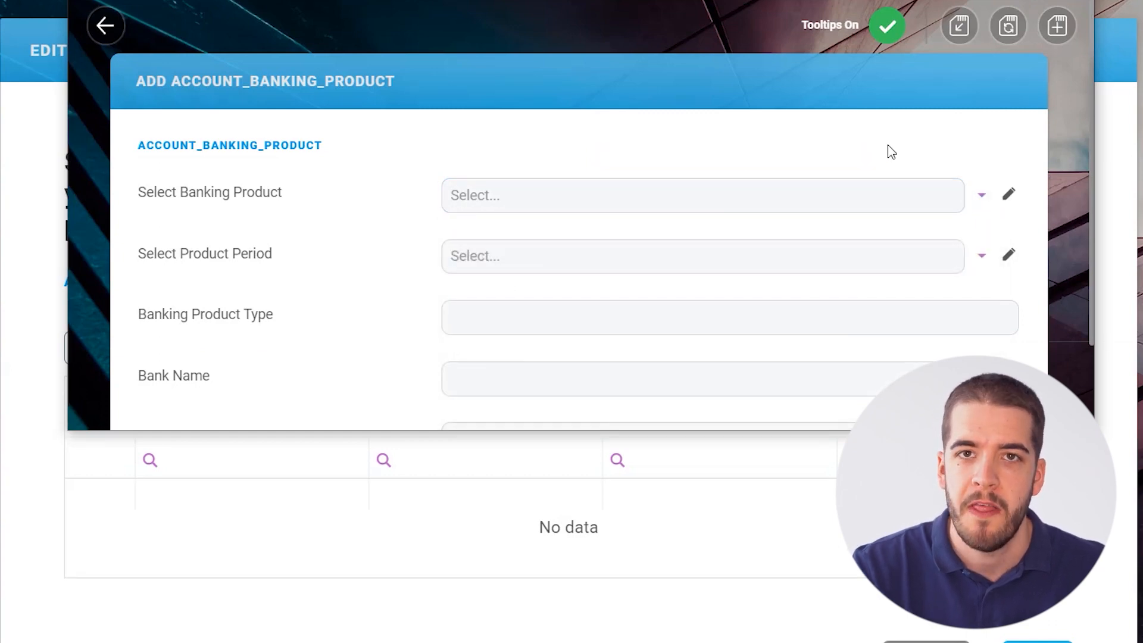
pyautogui.click(986, 196)
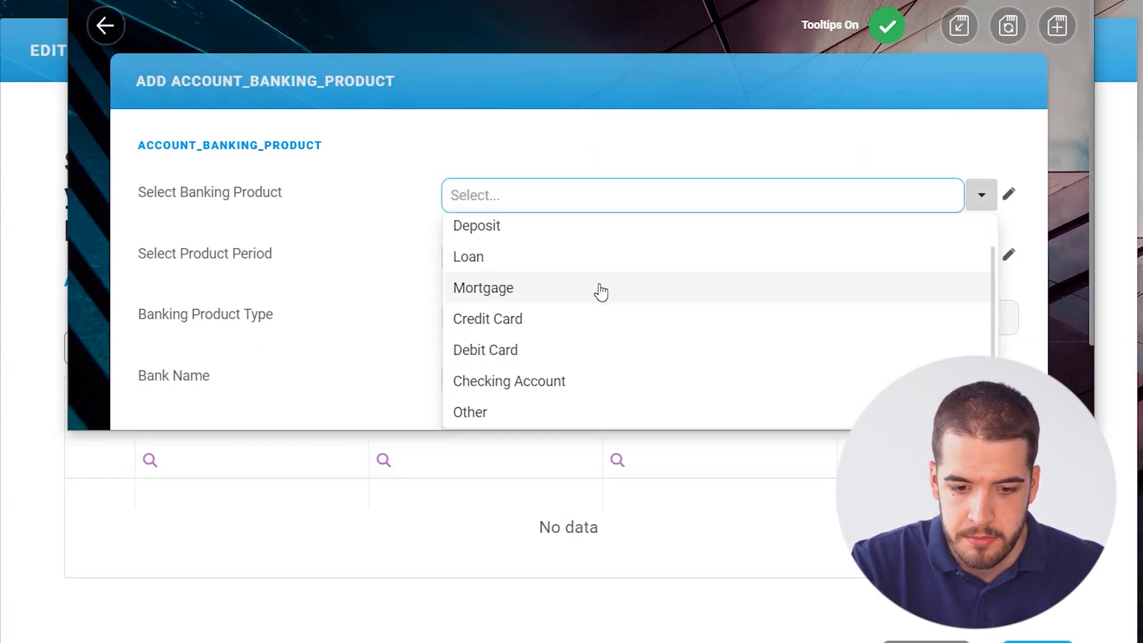
pyautogui.click(601, 291)
pyautogui.click(981, 256)
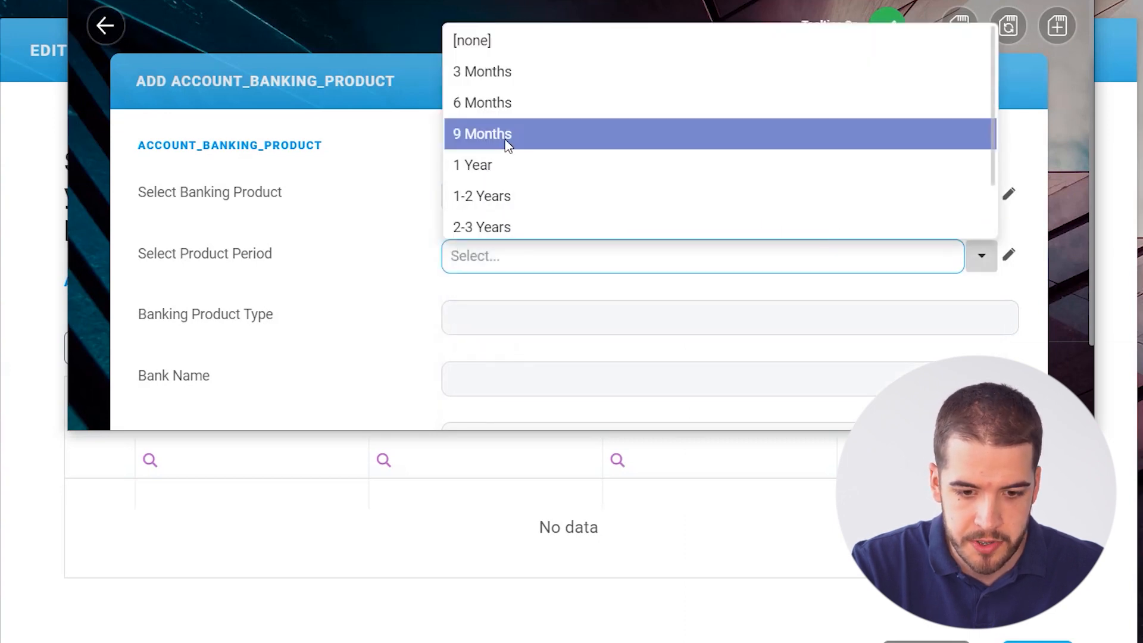
pyautogui.click(506, 144)
# Fill in type Simple, bank International Bank and currency USD, then save and close.
pyautogui.click(520, 328)
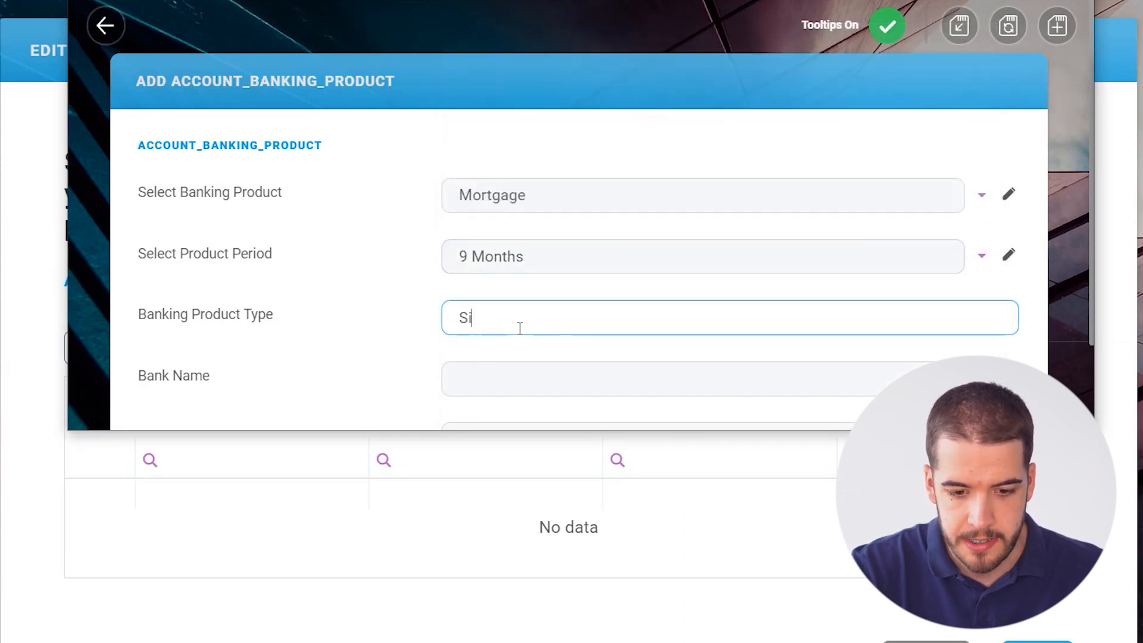
pyautogui.scroll(-2, 520, 328)
pyautogui.click(505, 272)
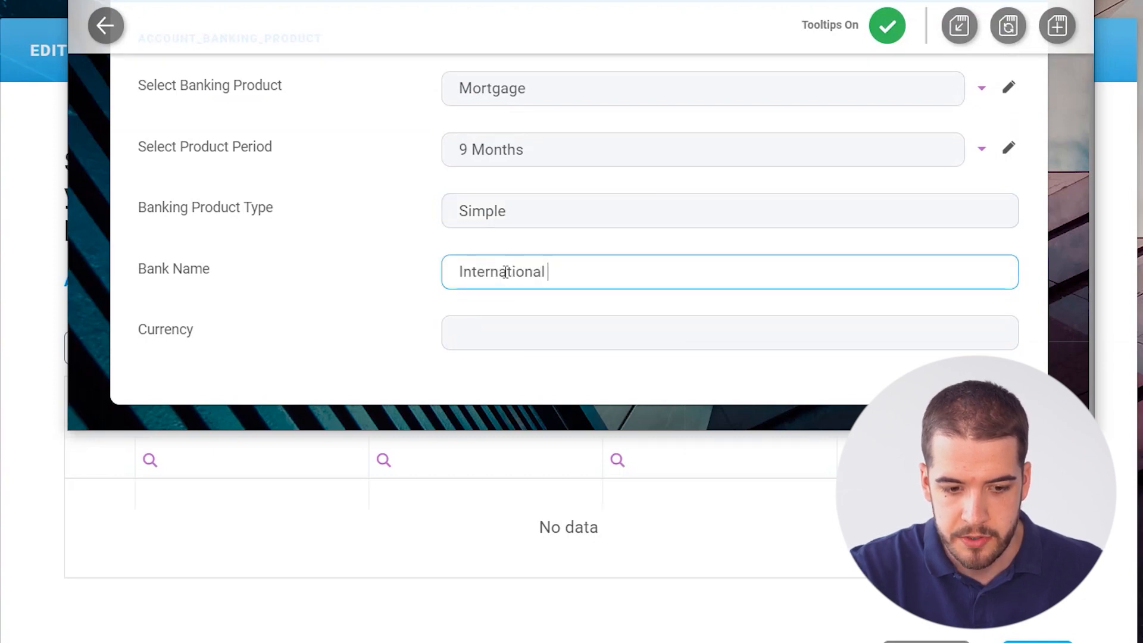
pyautogui.write('International Bank')
pyautogui.press('Tab')
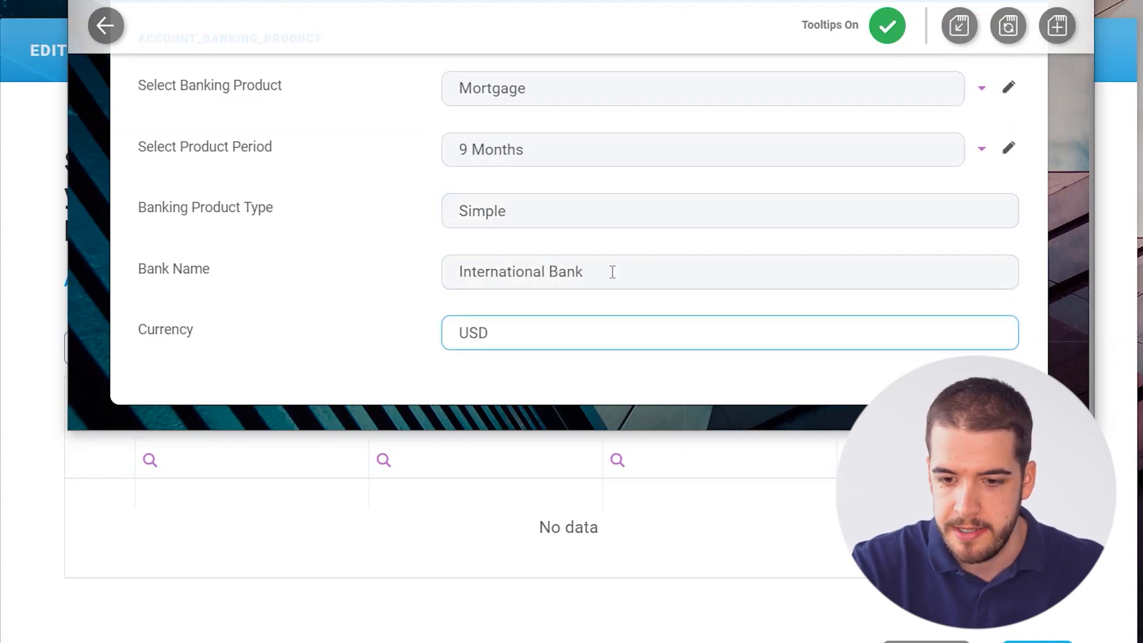
pyautogui.scroll(2, 774, 229)
pyautogui.click(958, 26)
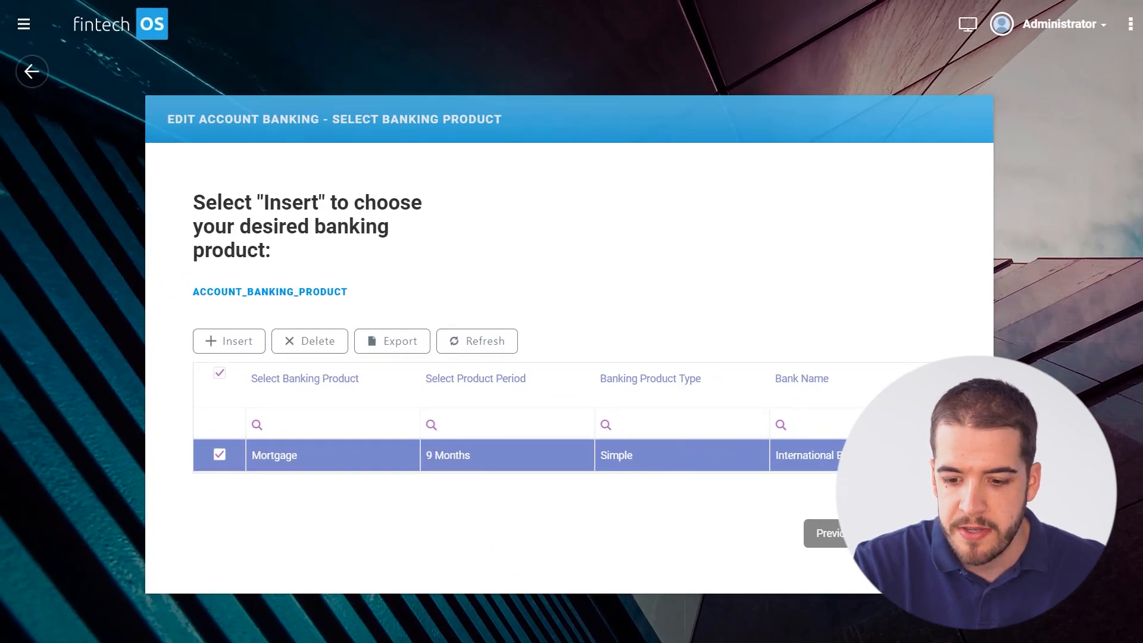
# Finish the wizard, select the first client record, and submit its basic information.
pyautogui.click(935, 536)
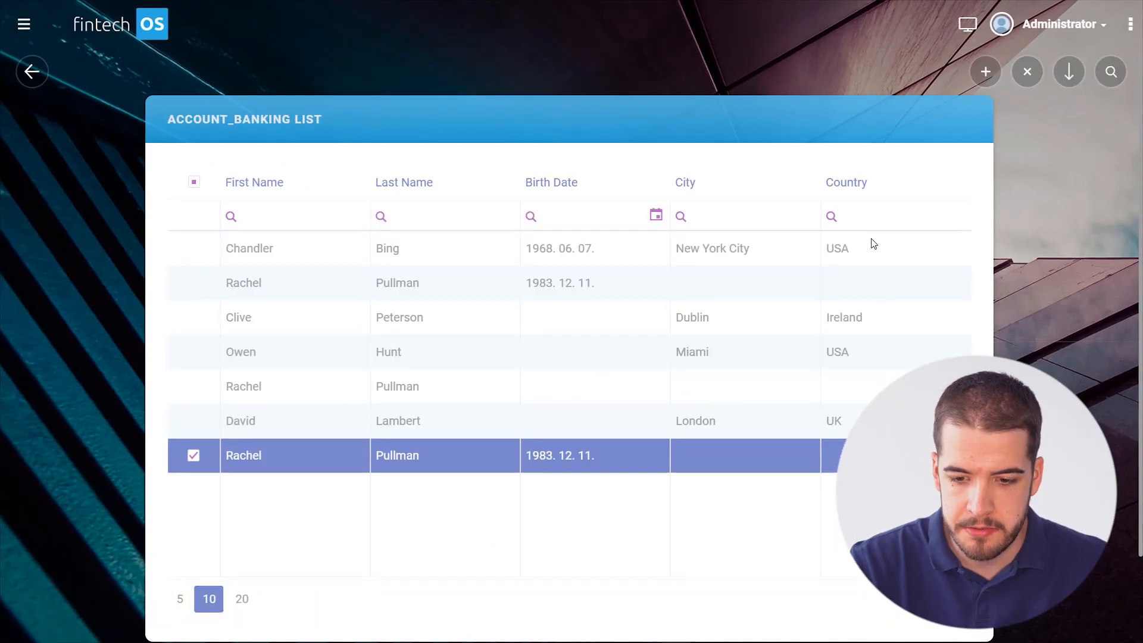
pyautogui.click(874, 243)
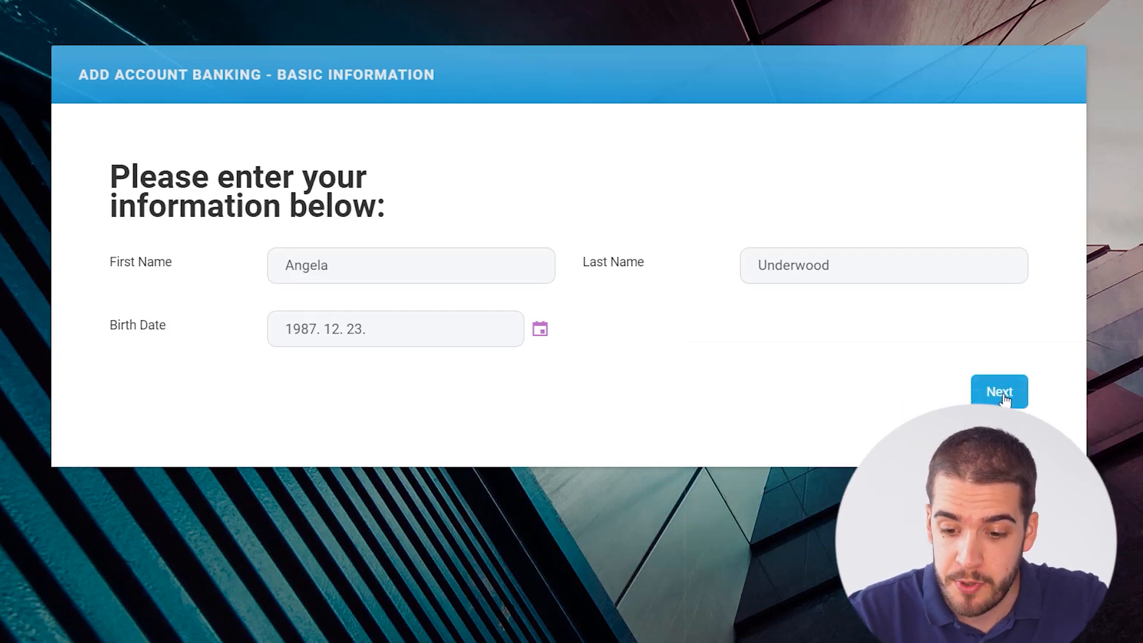
pyautogui.click(1005, 398)
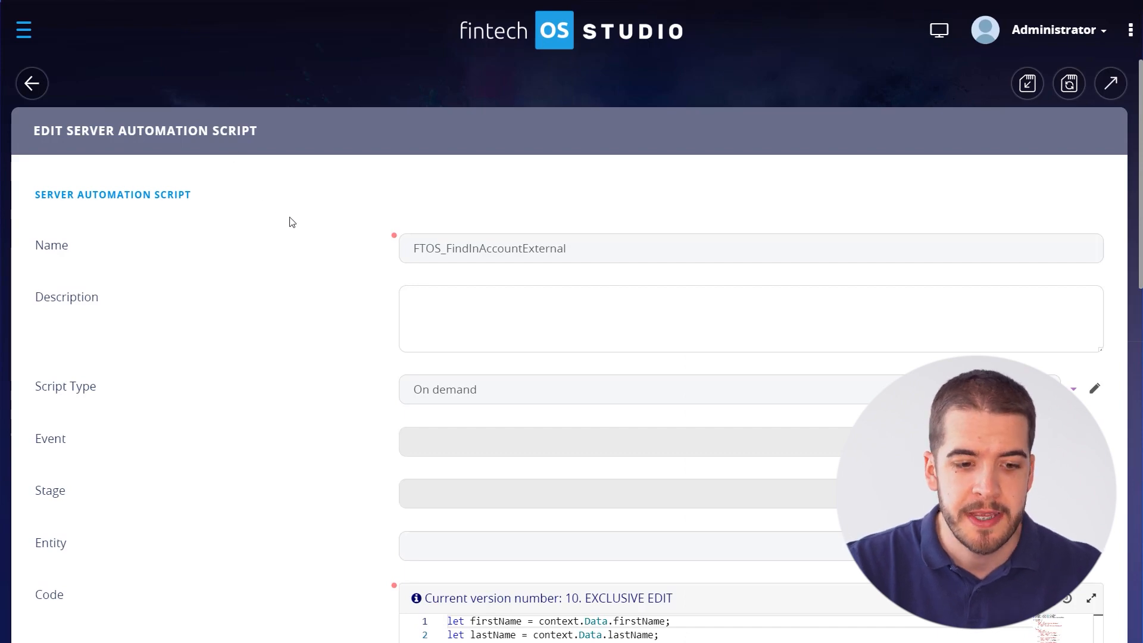
# Read the FTOS_FindInAccountExternal code in full-screen view, then return to the top.
pyautogui.scroll(-1, 292, 220)
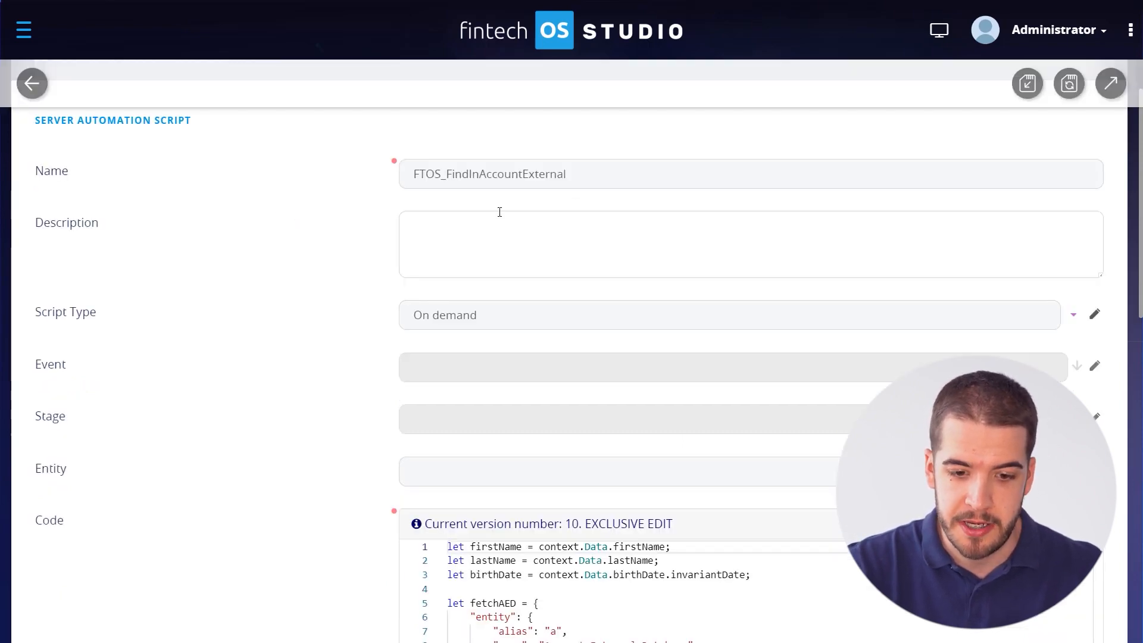
pyautogui.scroll(-5, 339, 244)
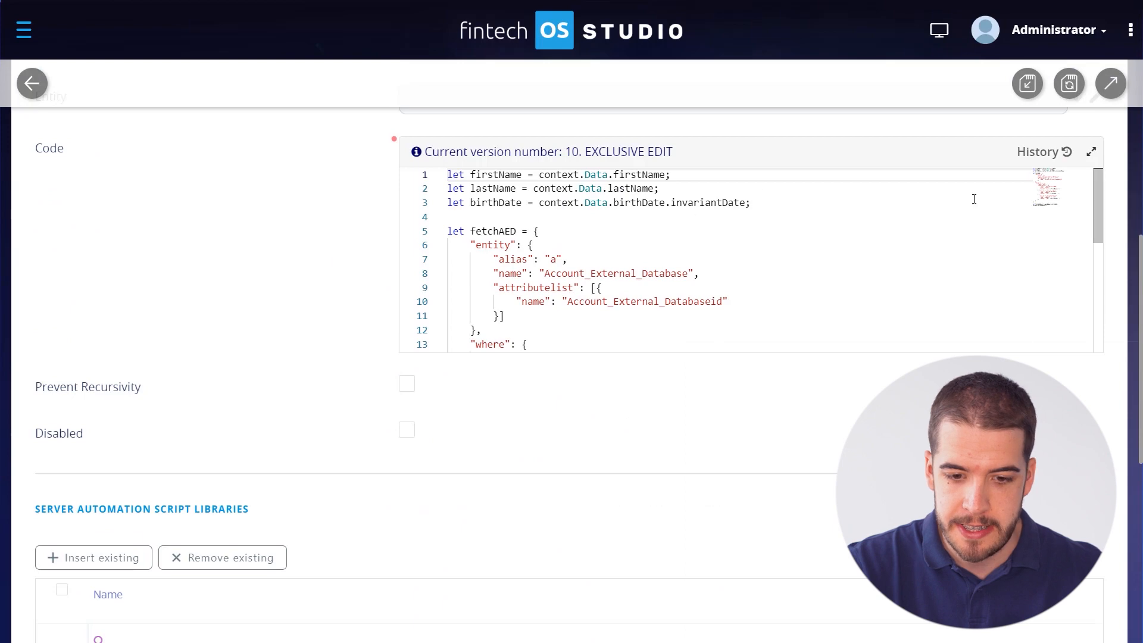
pyautogui.click(1091, 152)
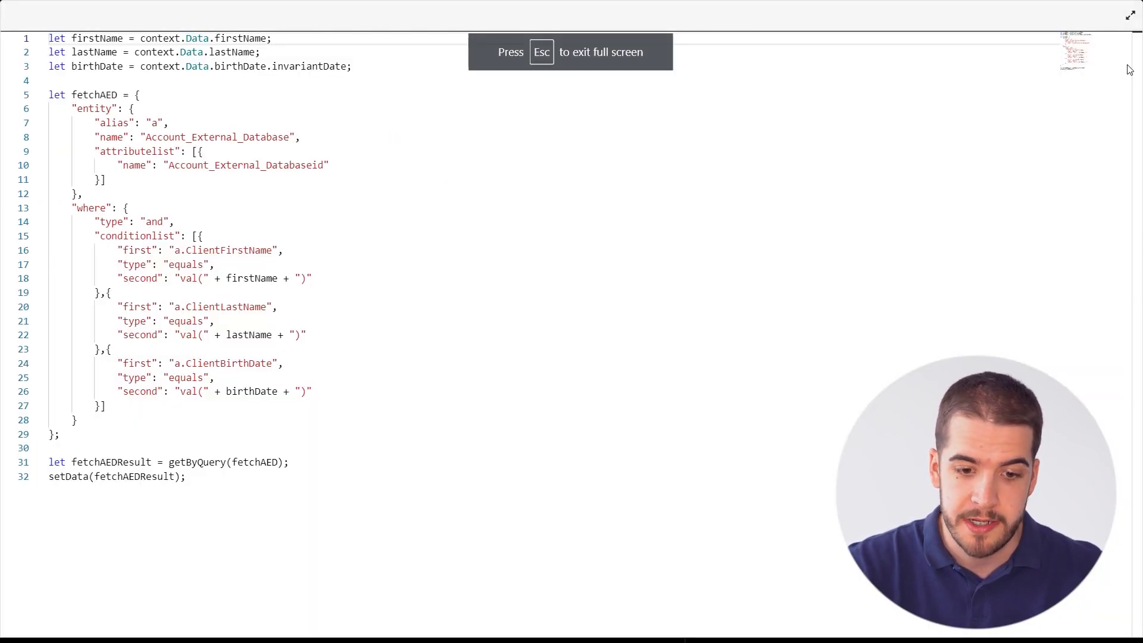
pyautogui.click(1130, 16)
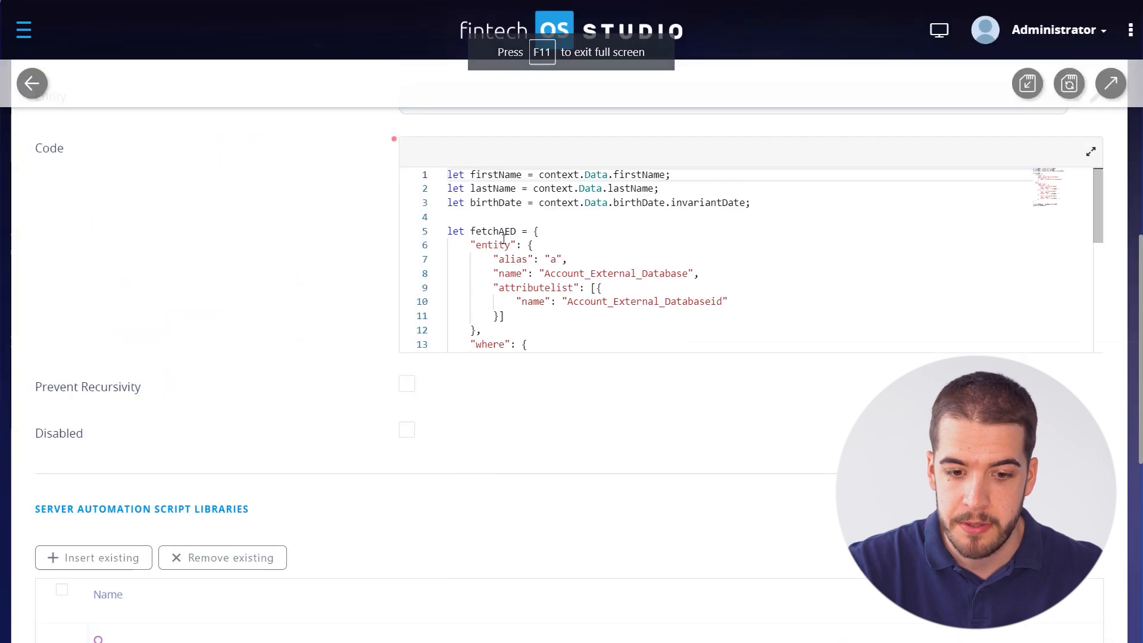
pyautogui.scroll(7, 327, 286)
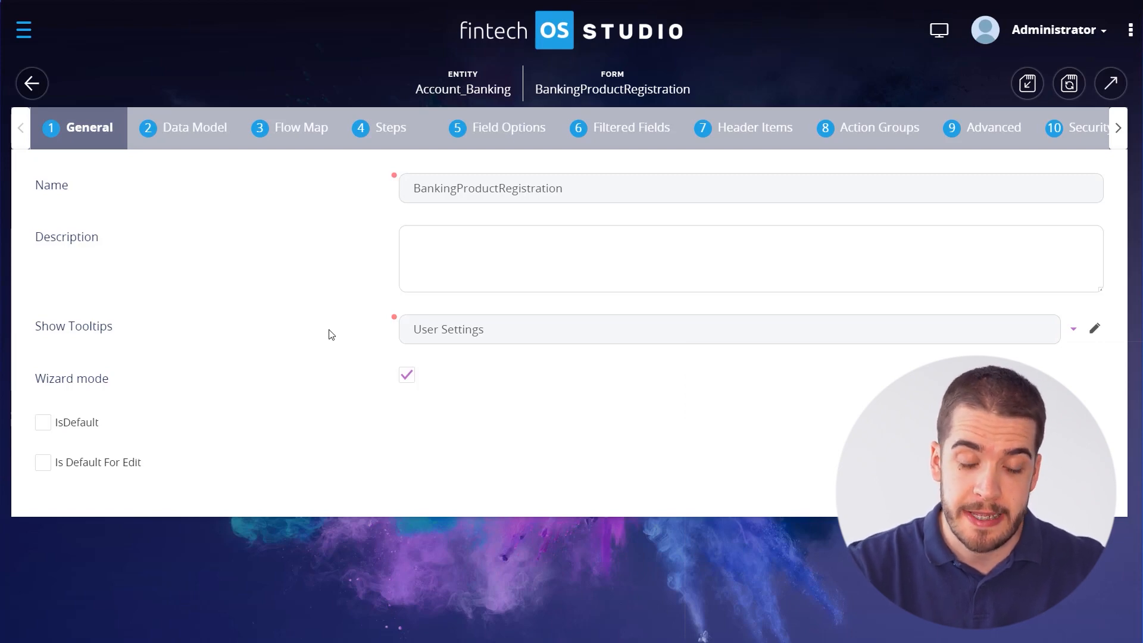
# From the Flow Map, open the Basic Information step's UI source and its extra tools.
pyautogui.click(301, 138)
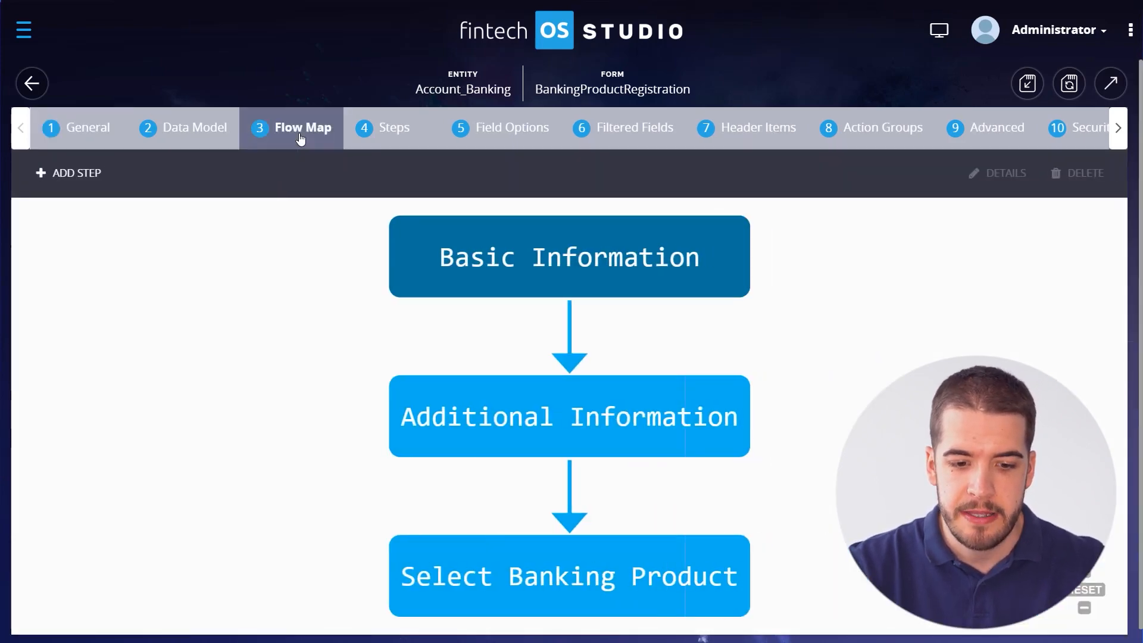
pyautogui.doubleClick(518, 276)
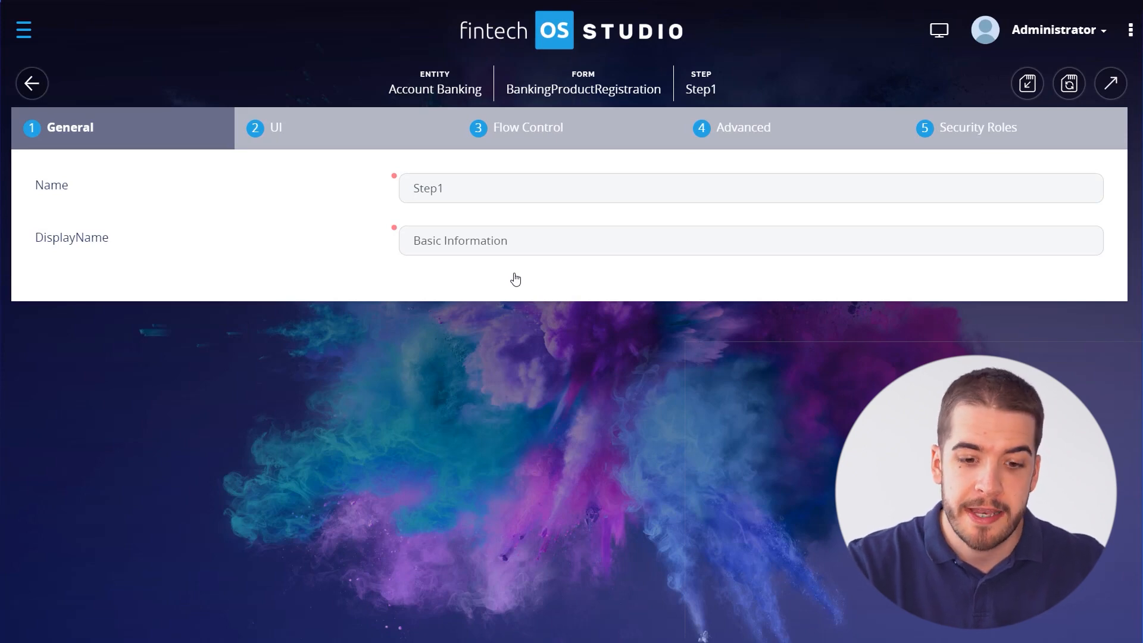
pyautogui.click(349, 146)
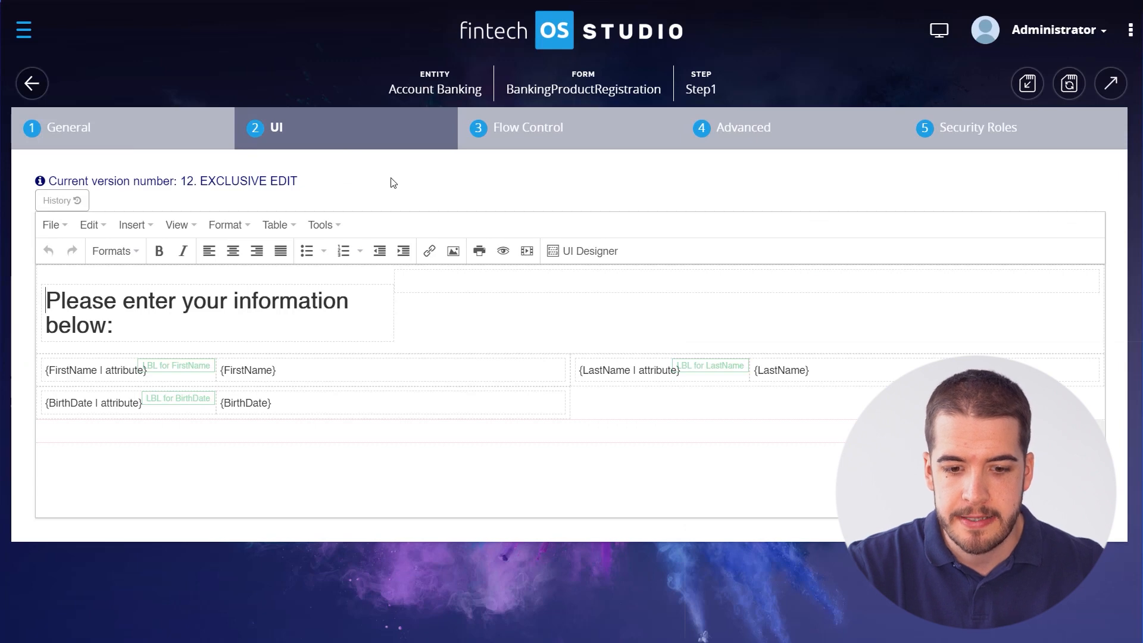
pyautogui.click(324, 226)
pyautogui.click(374, 271)
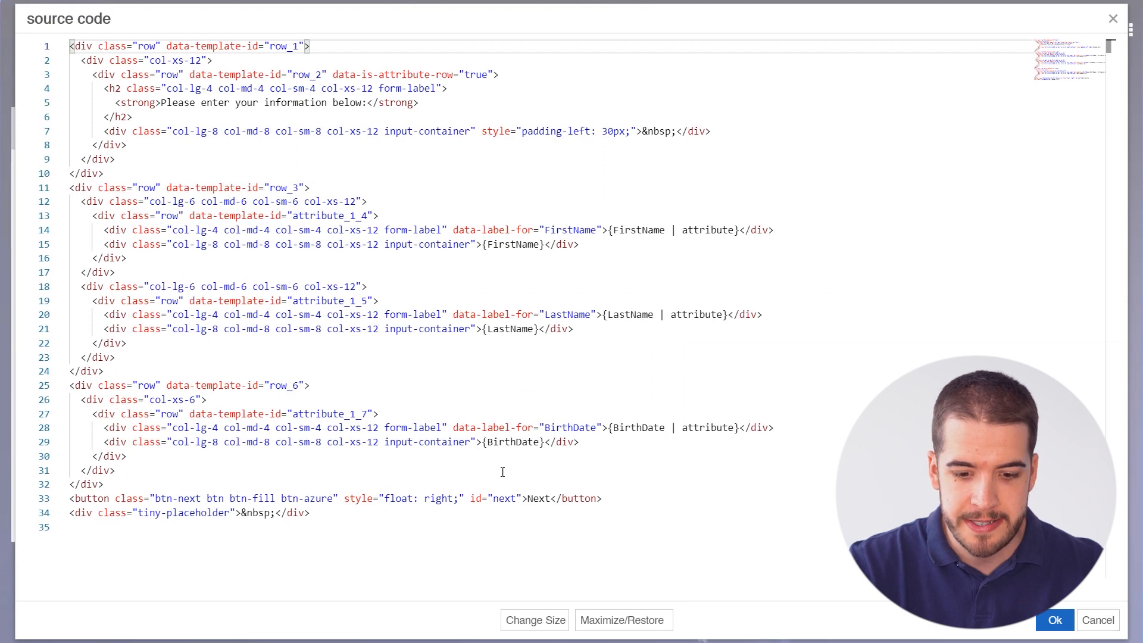
pyautogui.moveTo(617, 501); pyautogui.dragTo(70, 497)
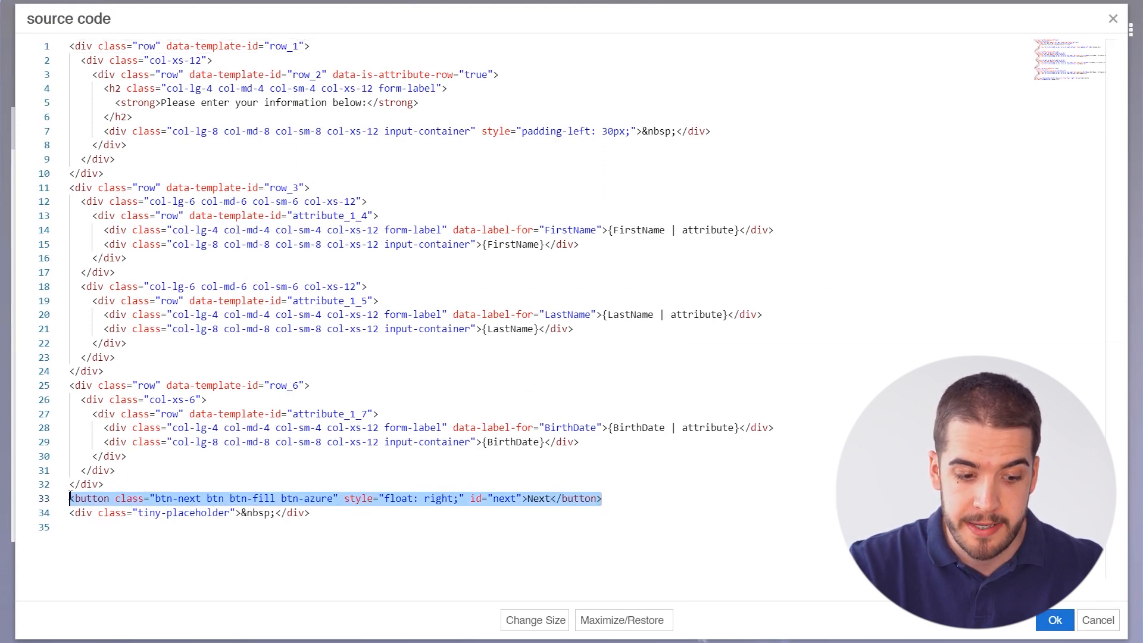
pyautogui.click(695, 512)
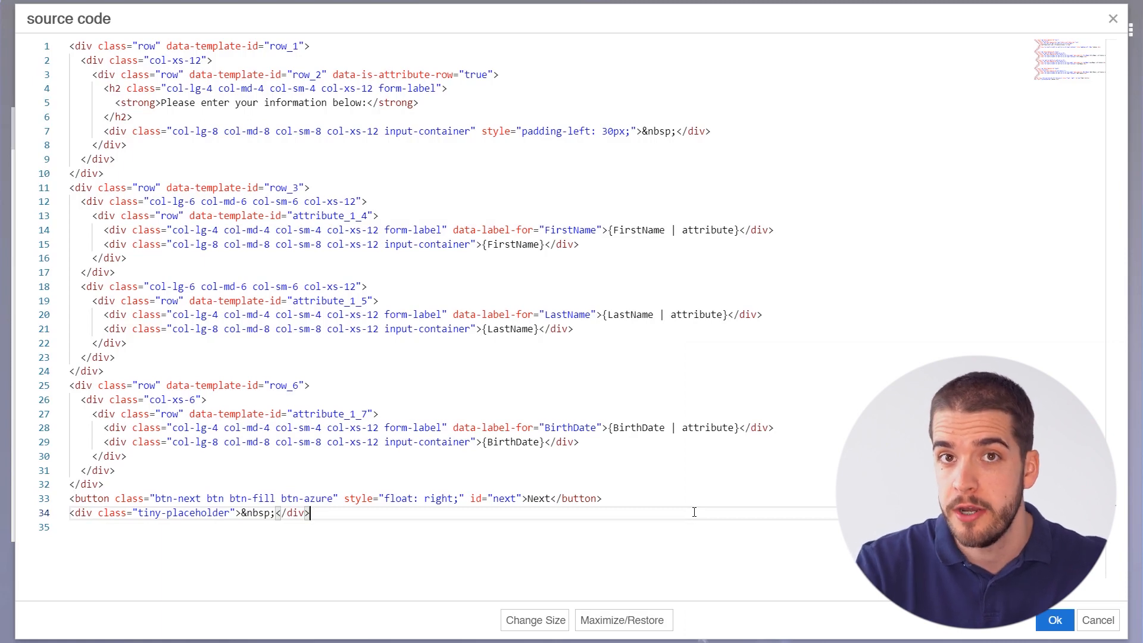
pyautogui.click(1113, 18)
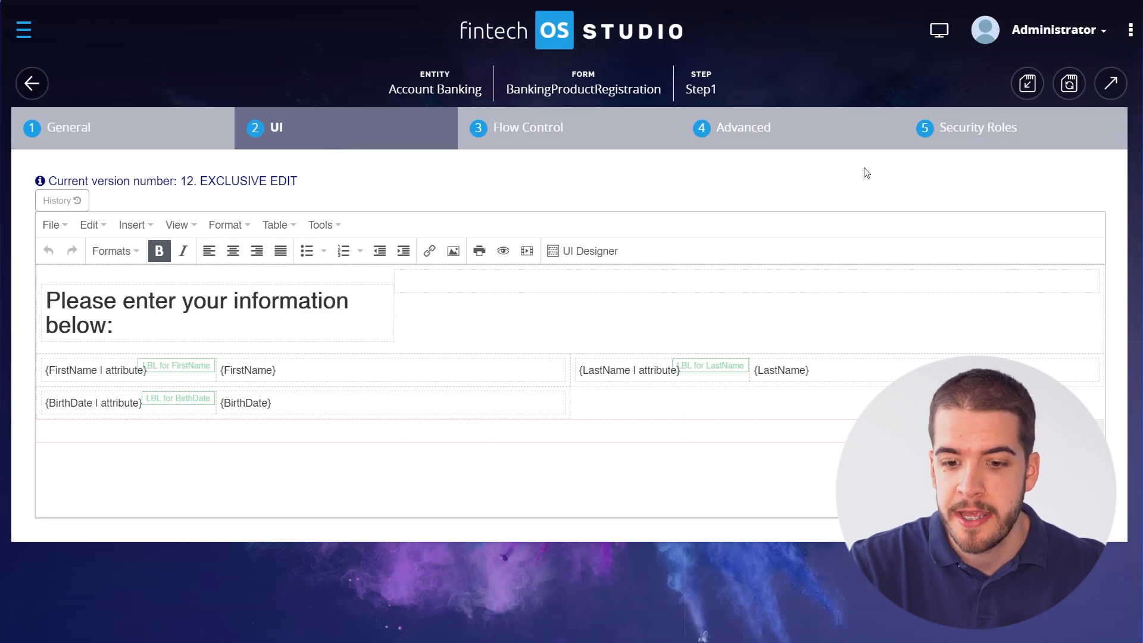
pyautogui.click(796, 135)
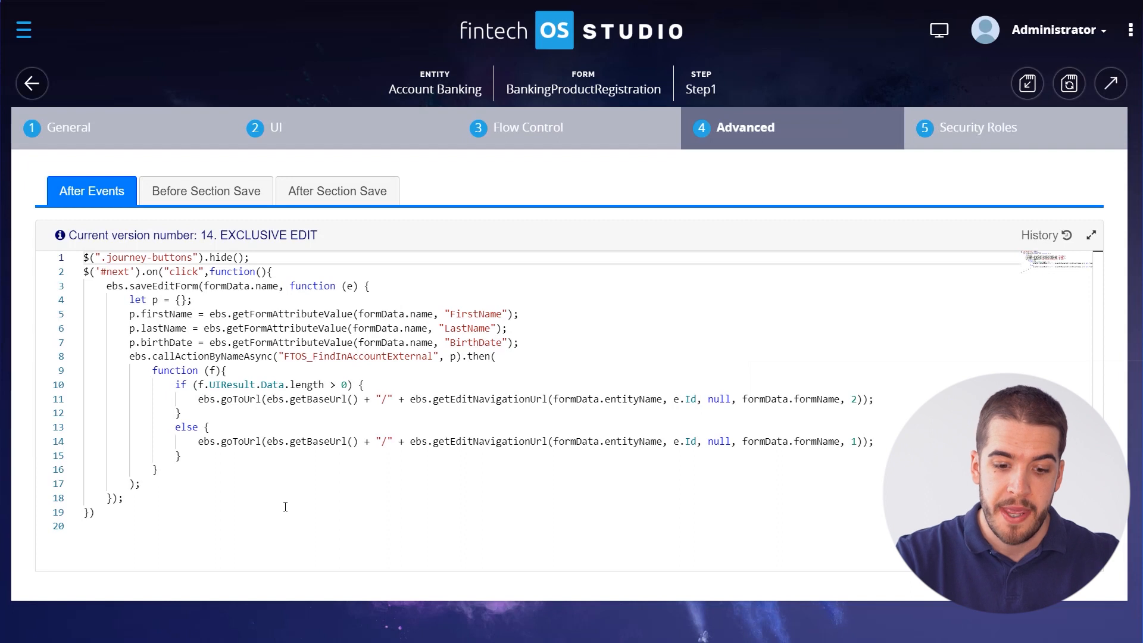
# Toggle the browser's full-screen view while showing the Step1 After Events script.
pyautogui.press('F11')
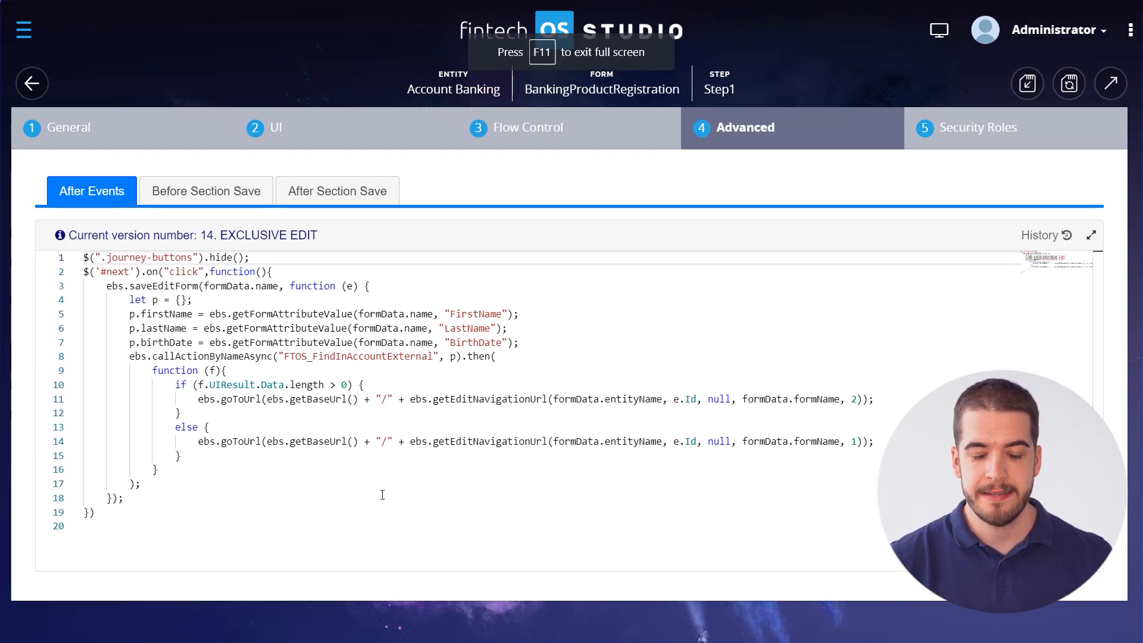